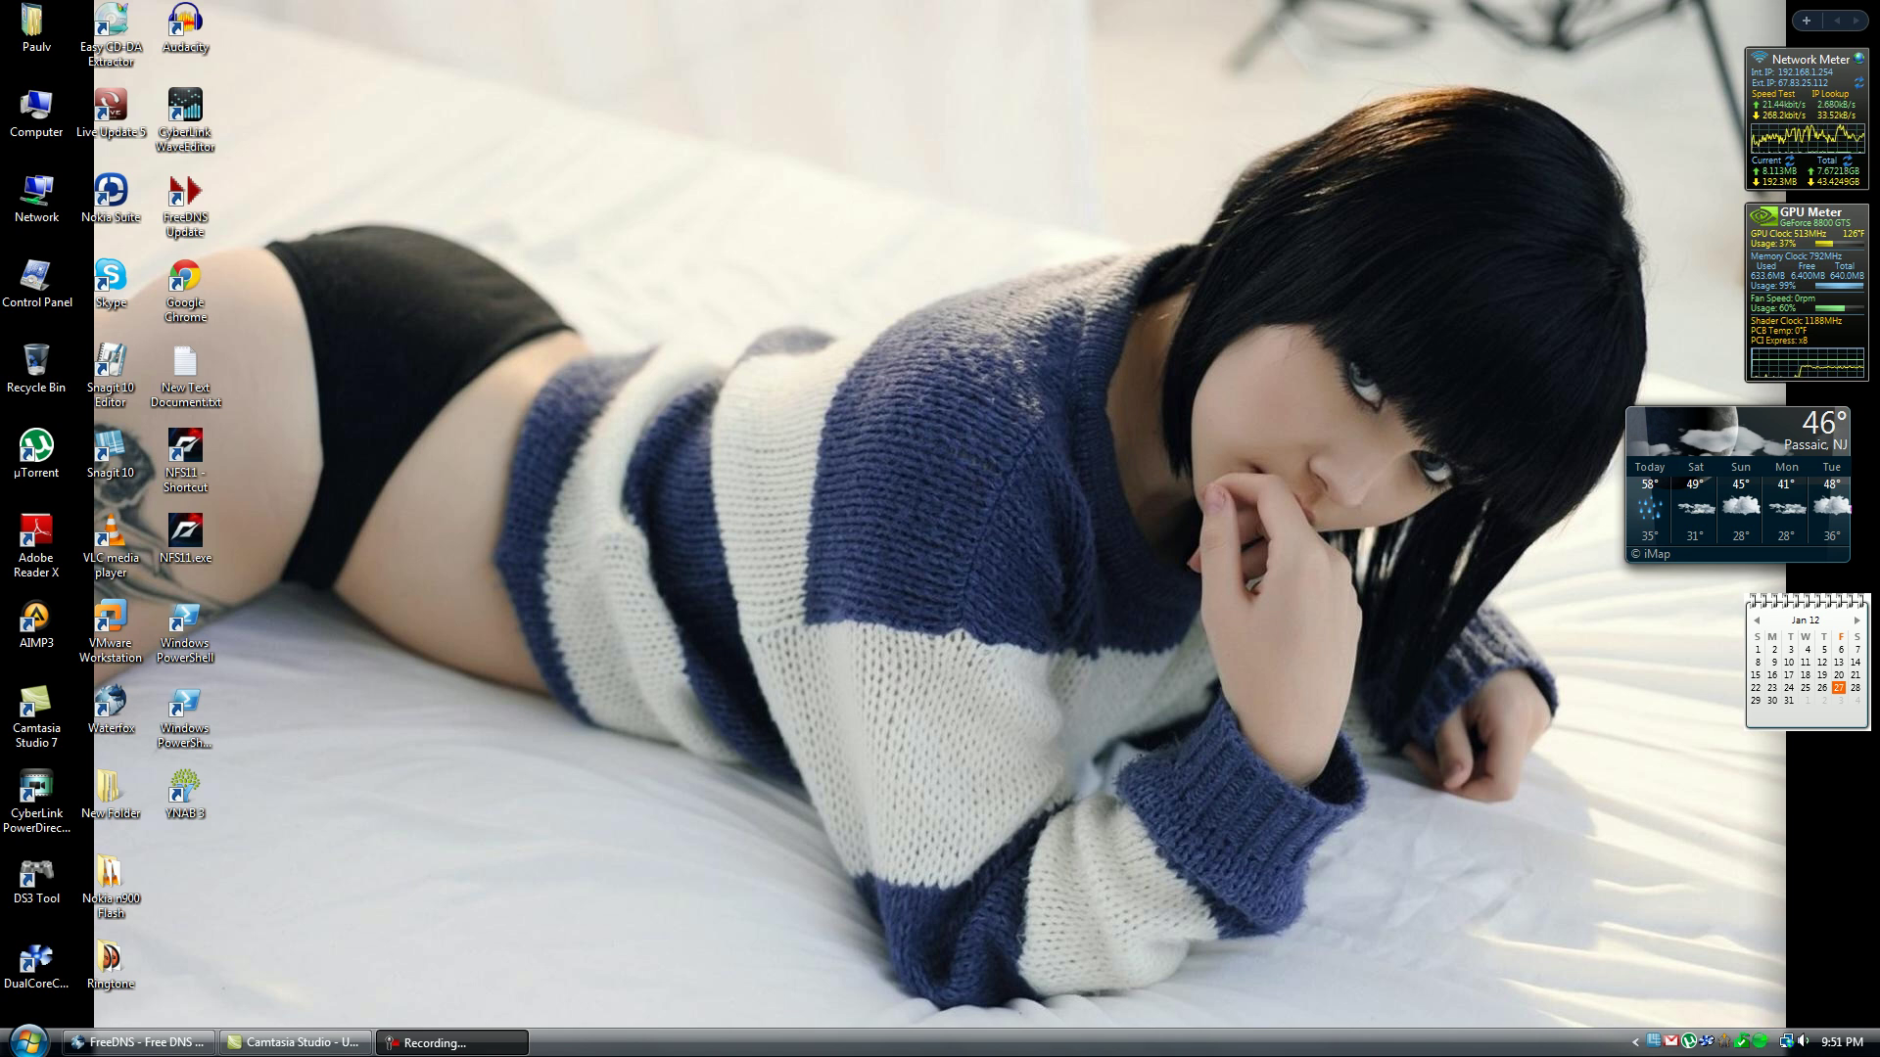
Go from Network through the Network and Sharing Center to Network Connections and select Local Area Connection
left_click(36, 196)
key("Return")
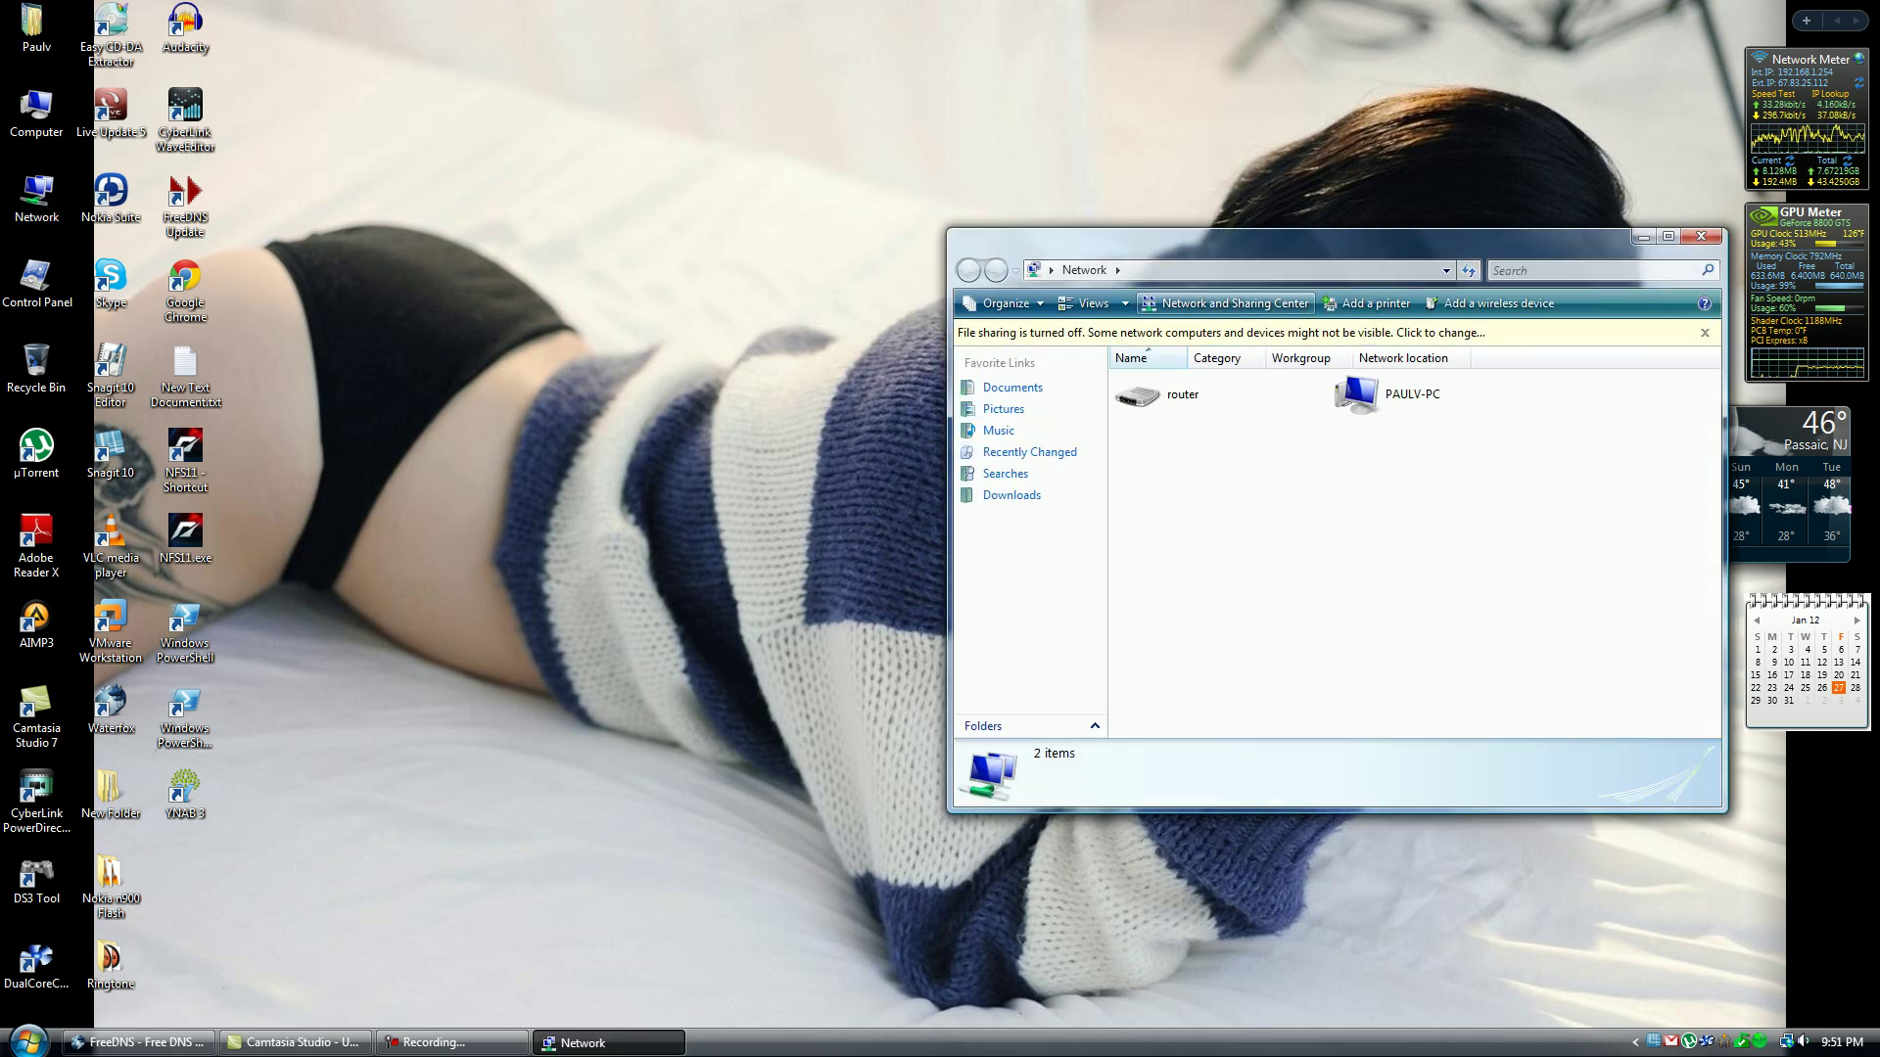
left_click(1225, 303)
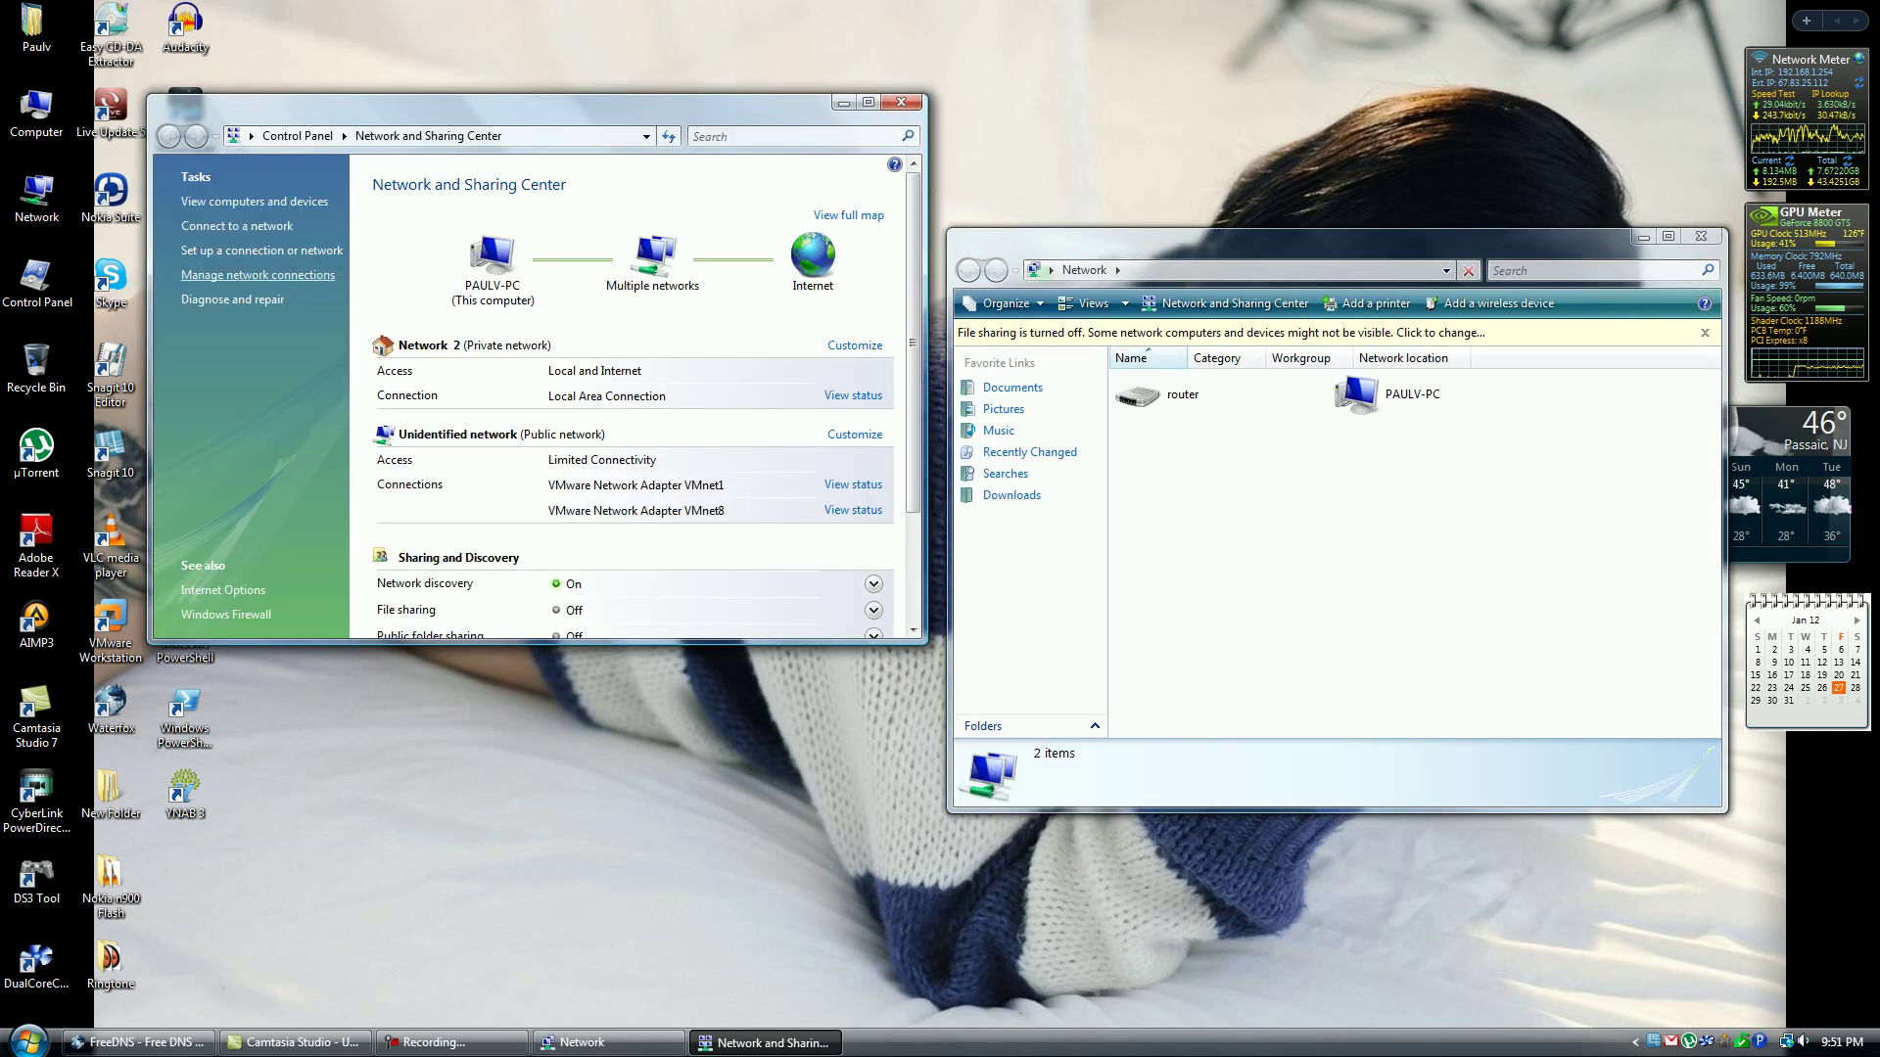
left_click(258, 275)
left_click(544, 316)
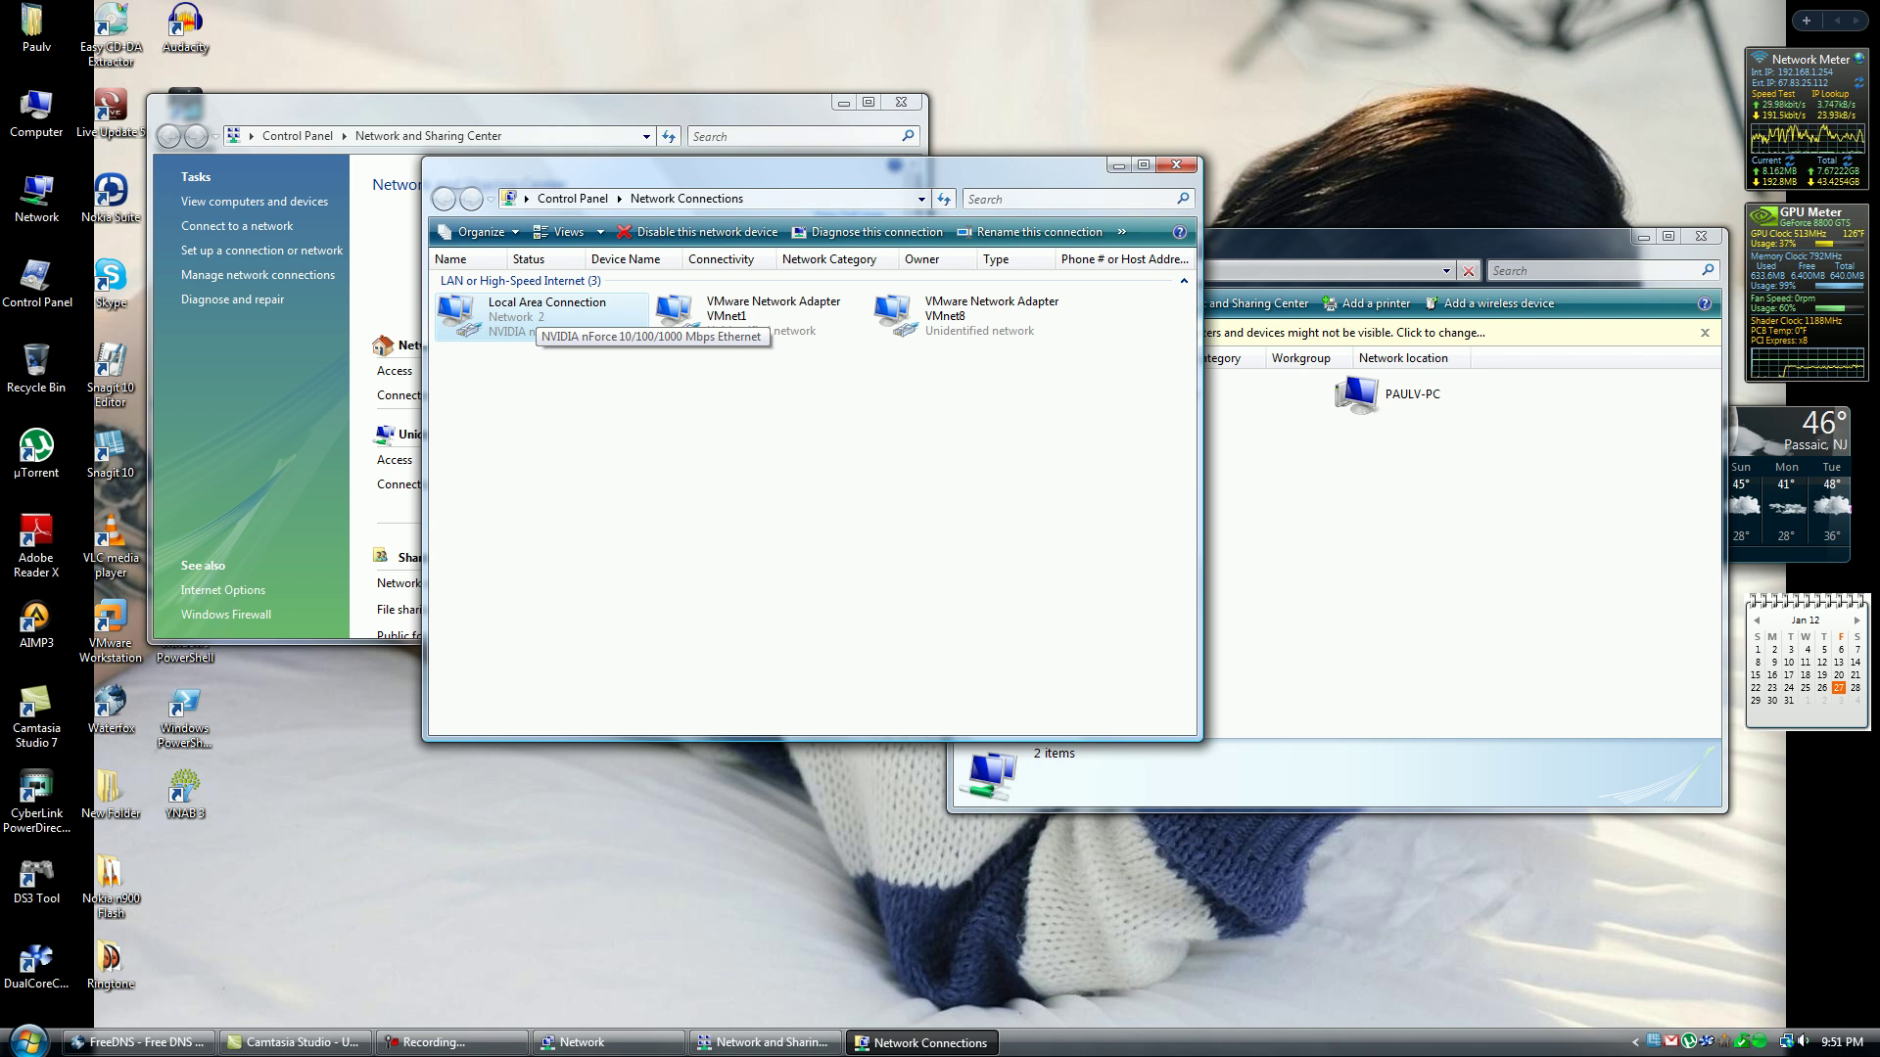
Open the NVIDIA nForce adapter's properties from Local Area Connection and view its Power Management tab
right_click(518, 305)
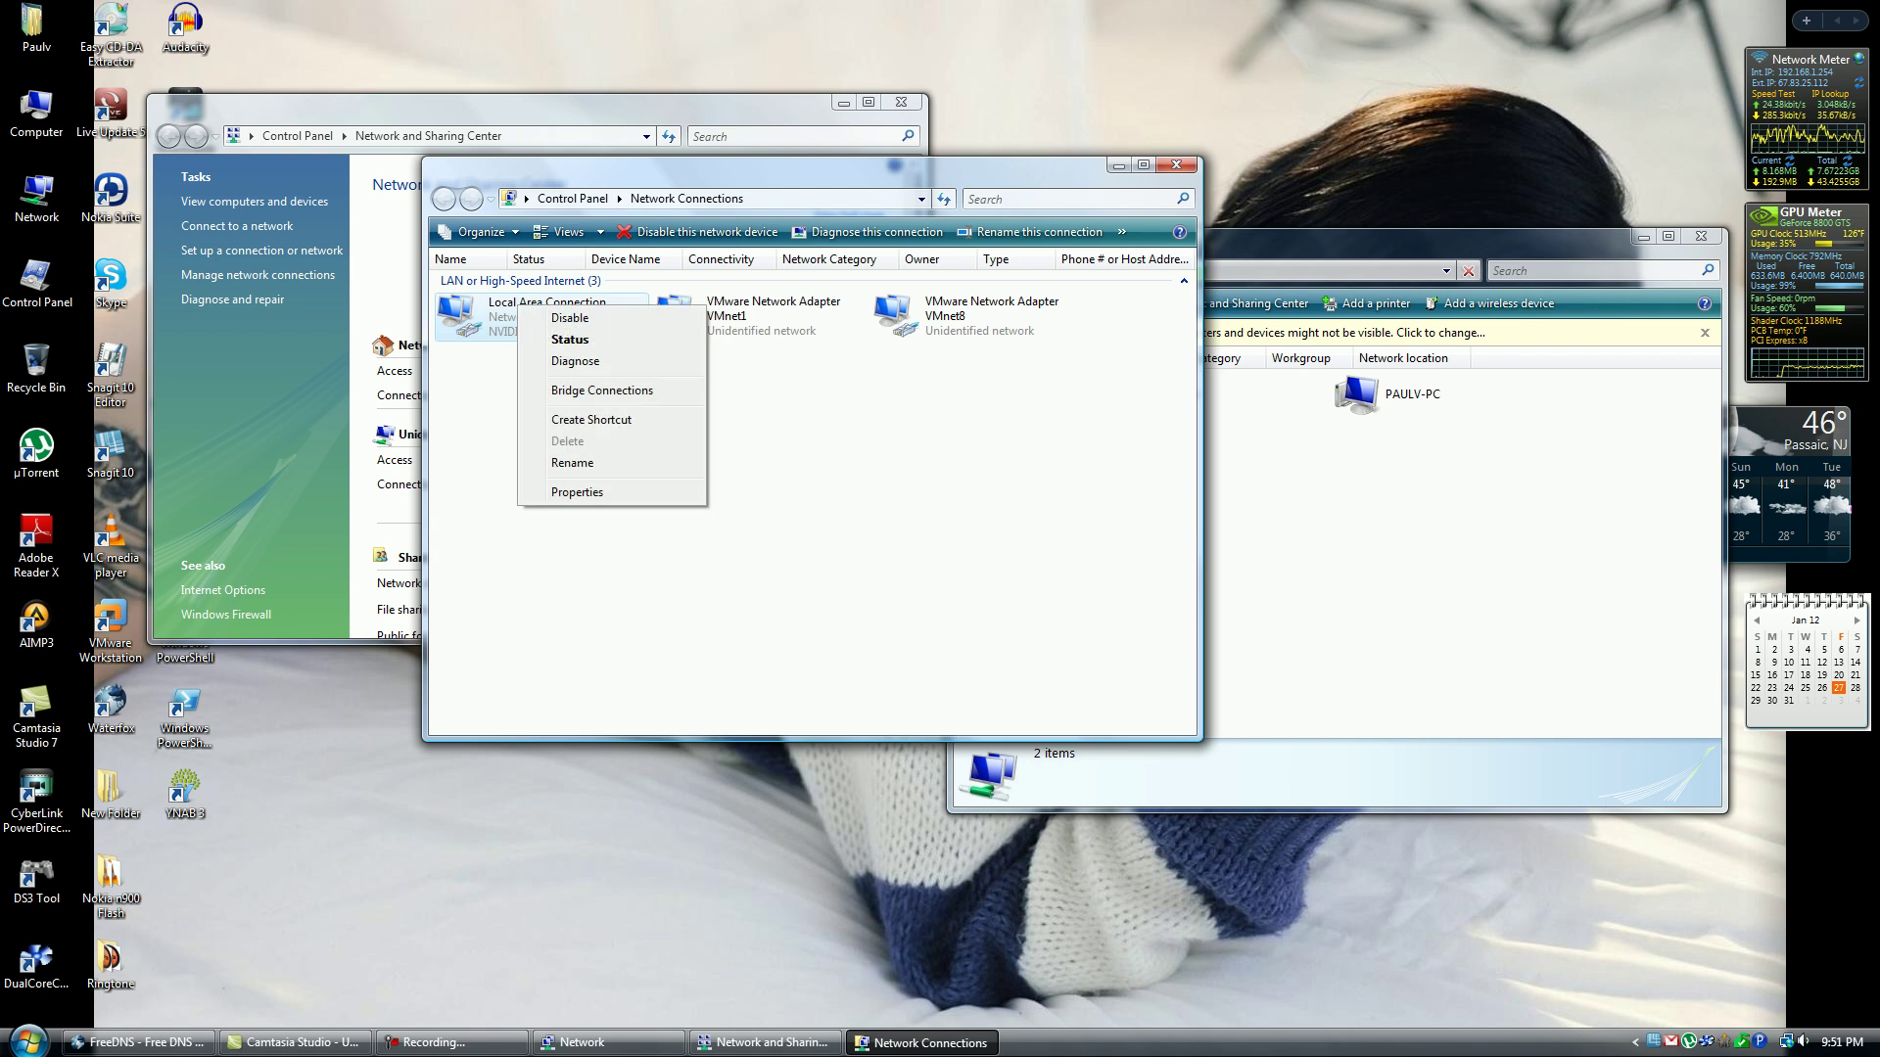
left_click(577, 492)
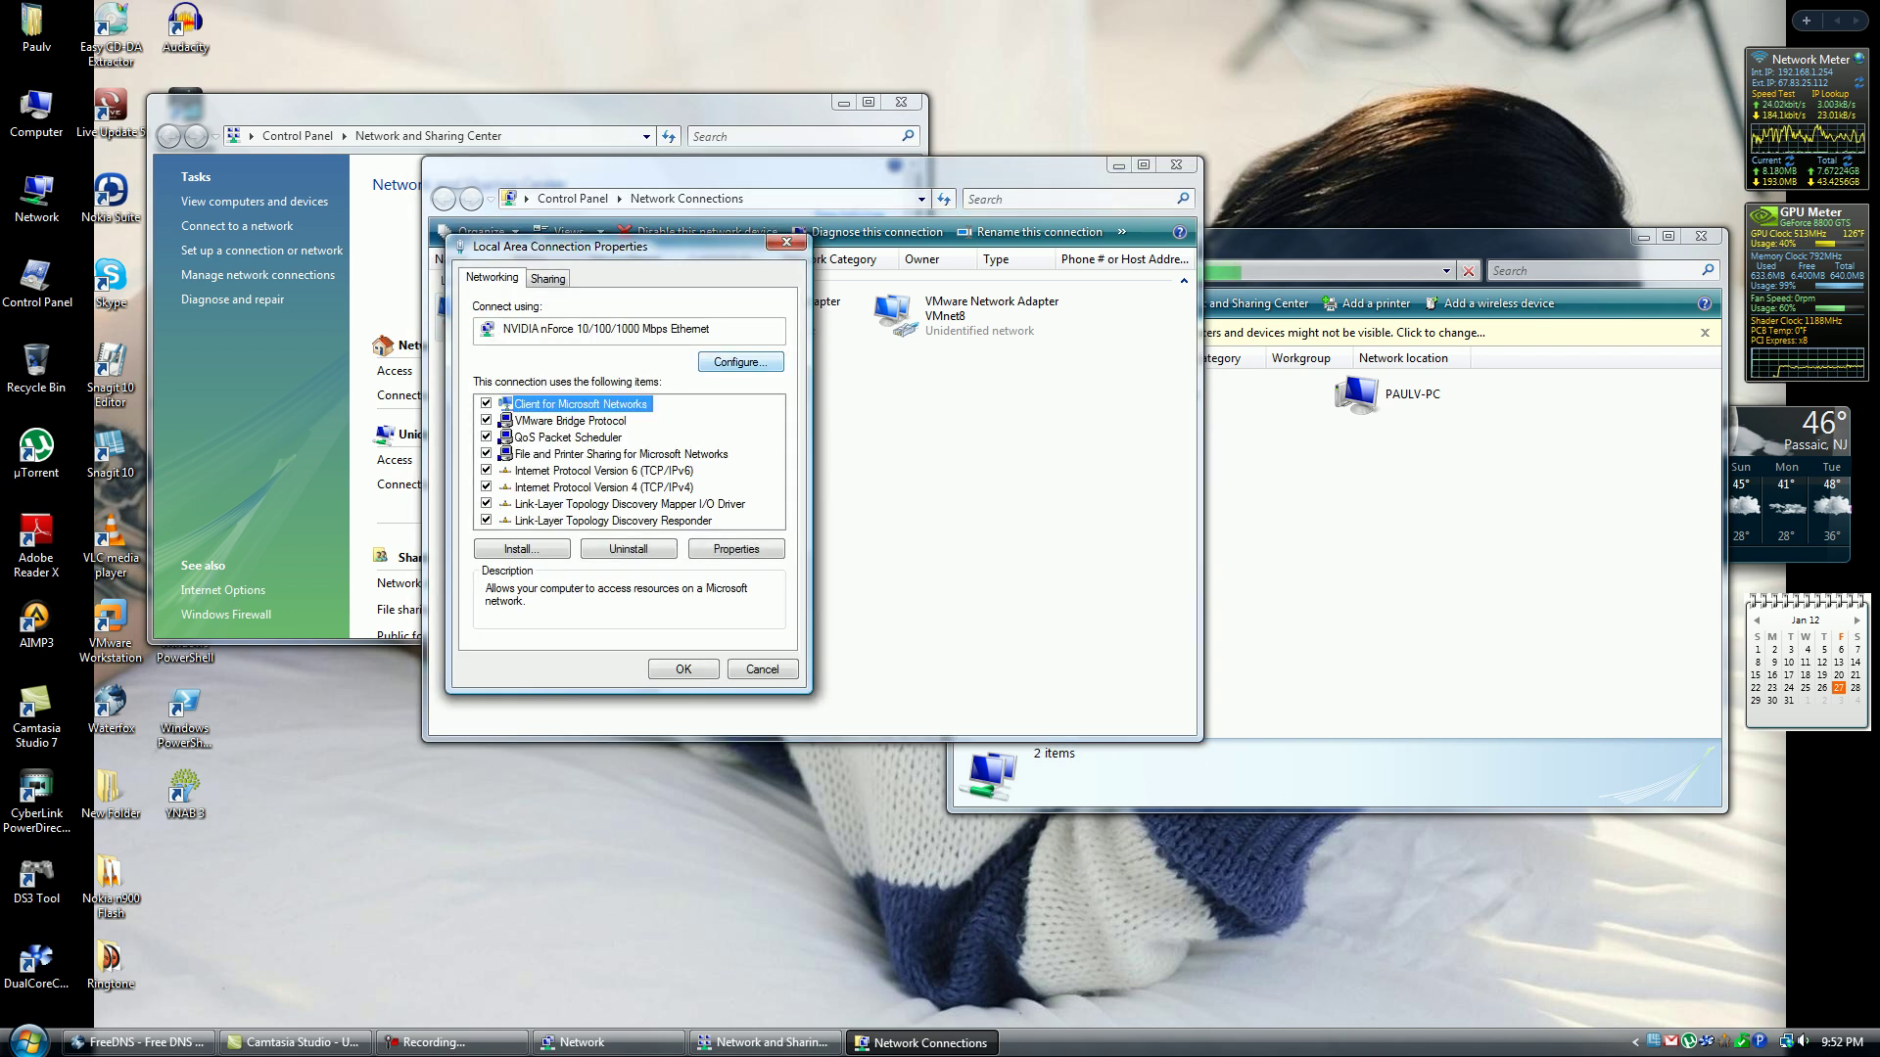
key("shift+Tab")
key("Return")
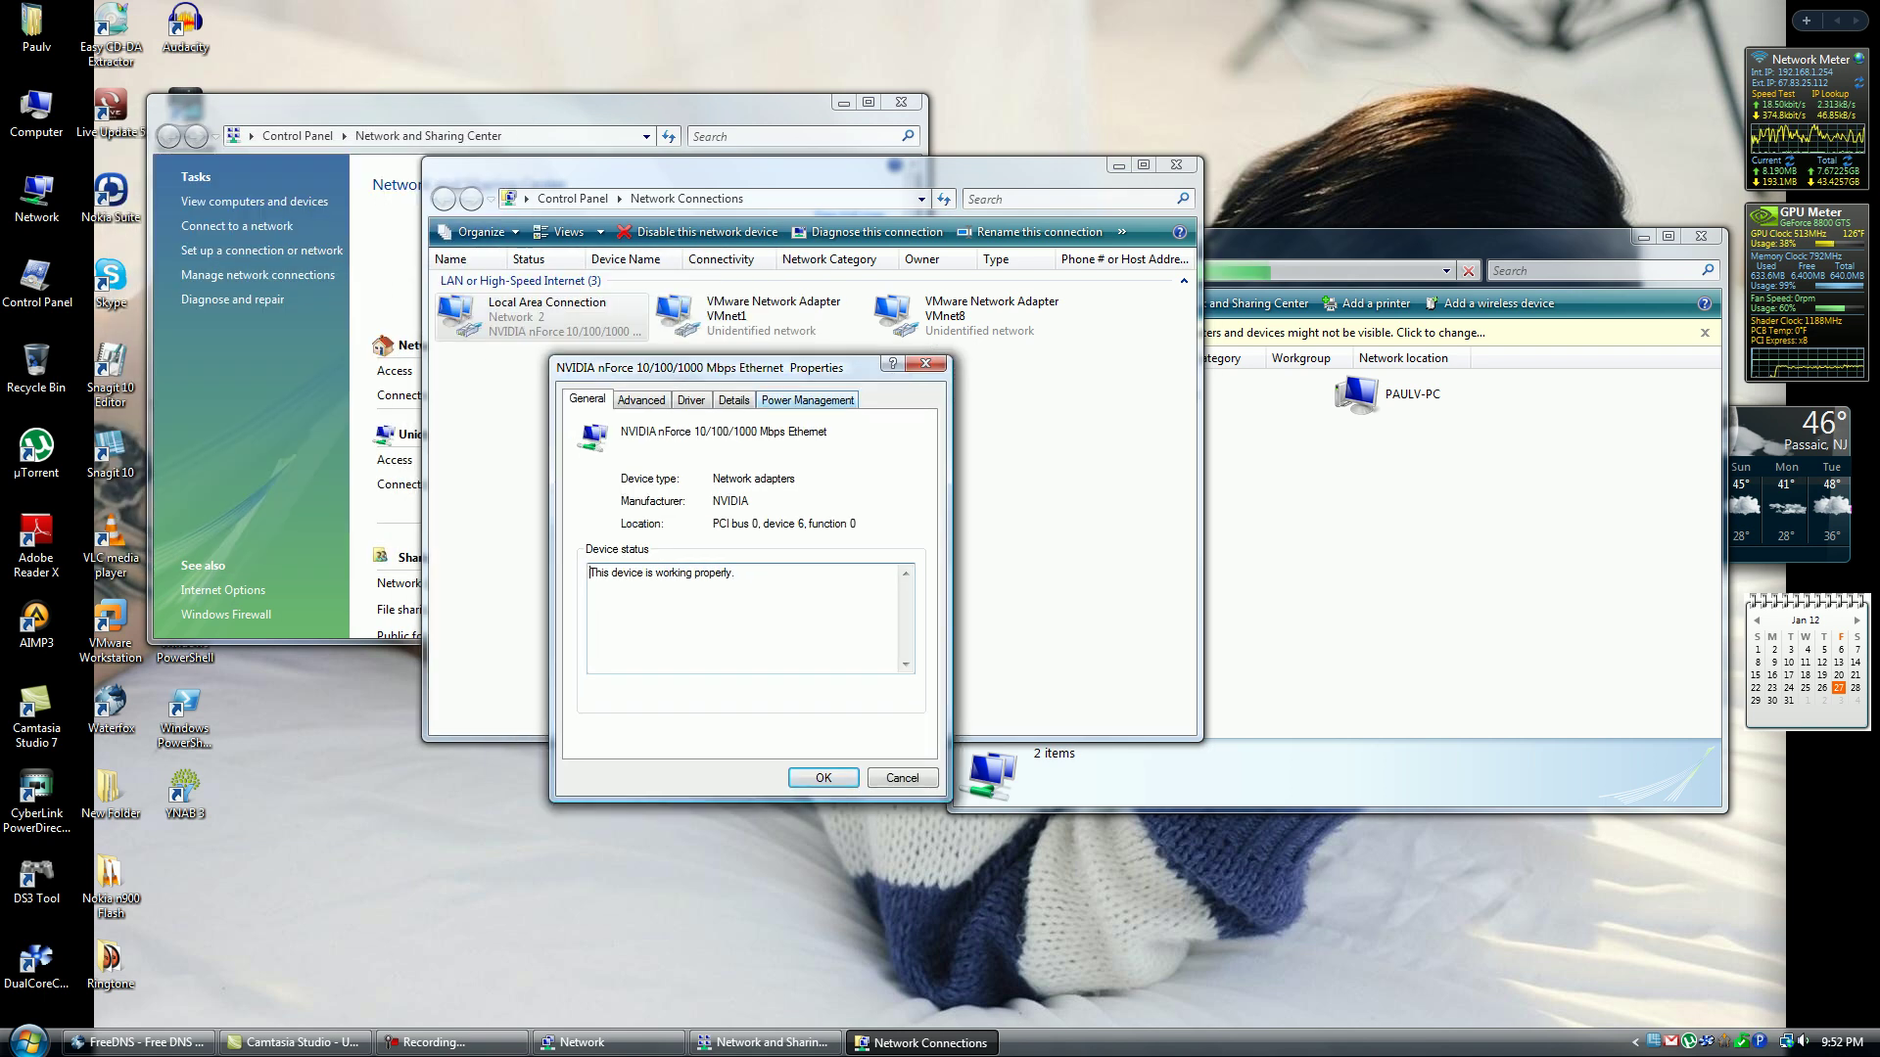
left_click(807, 399)
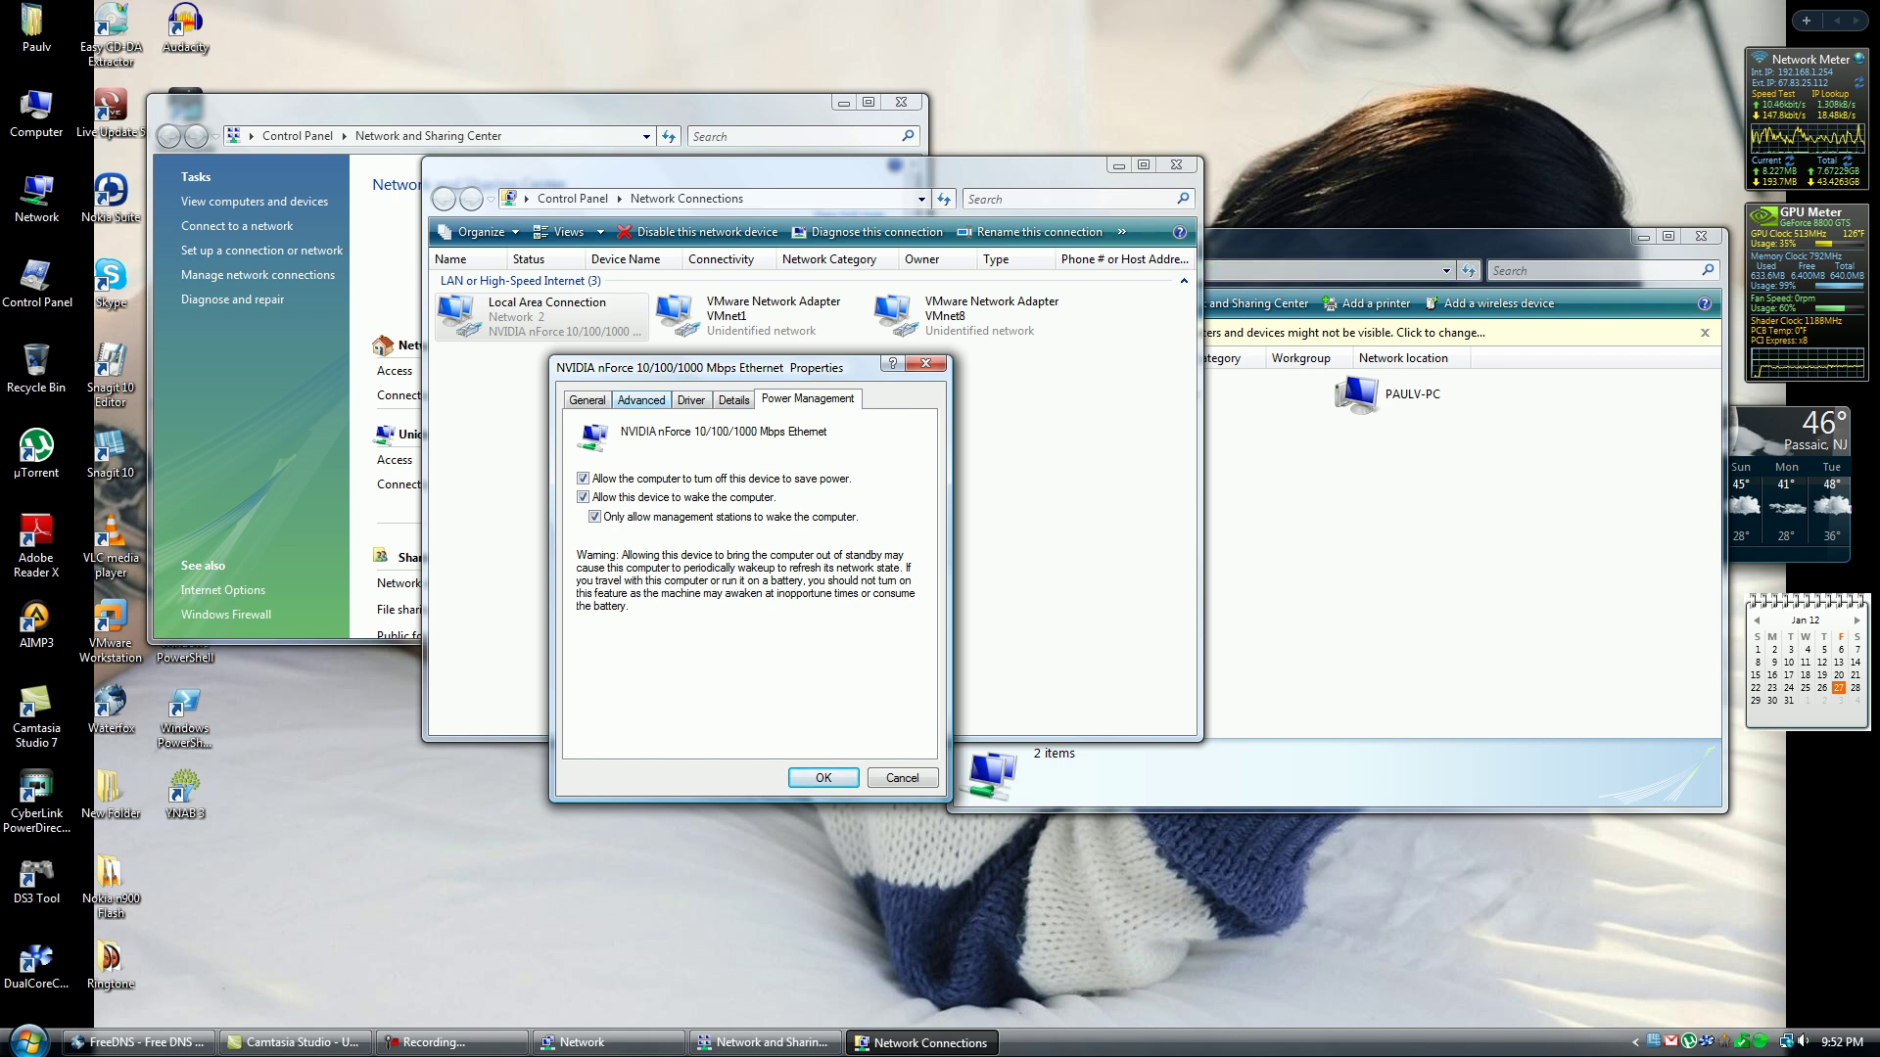
Set WakeOnLAN From PowerOff to Enabled on the adapter's Advanced tab and confirm
left_click(641, 400)
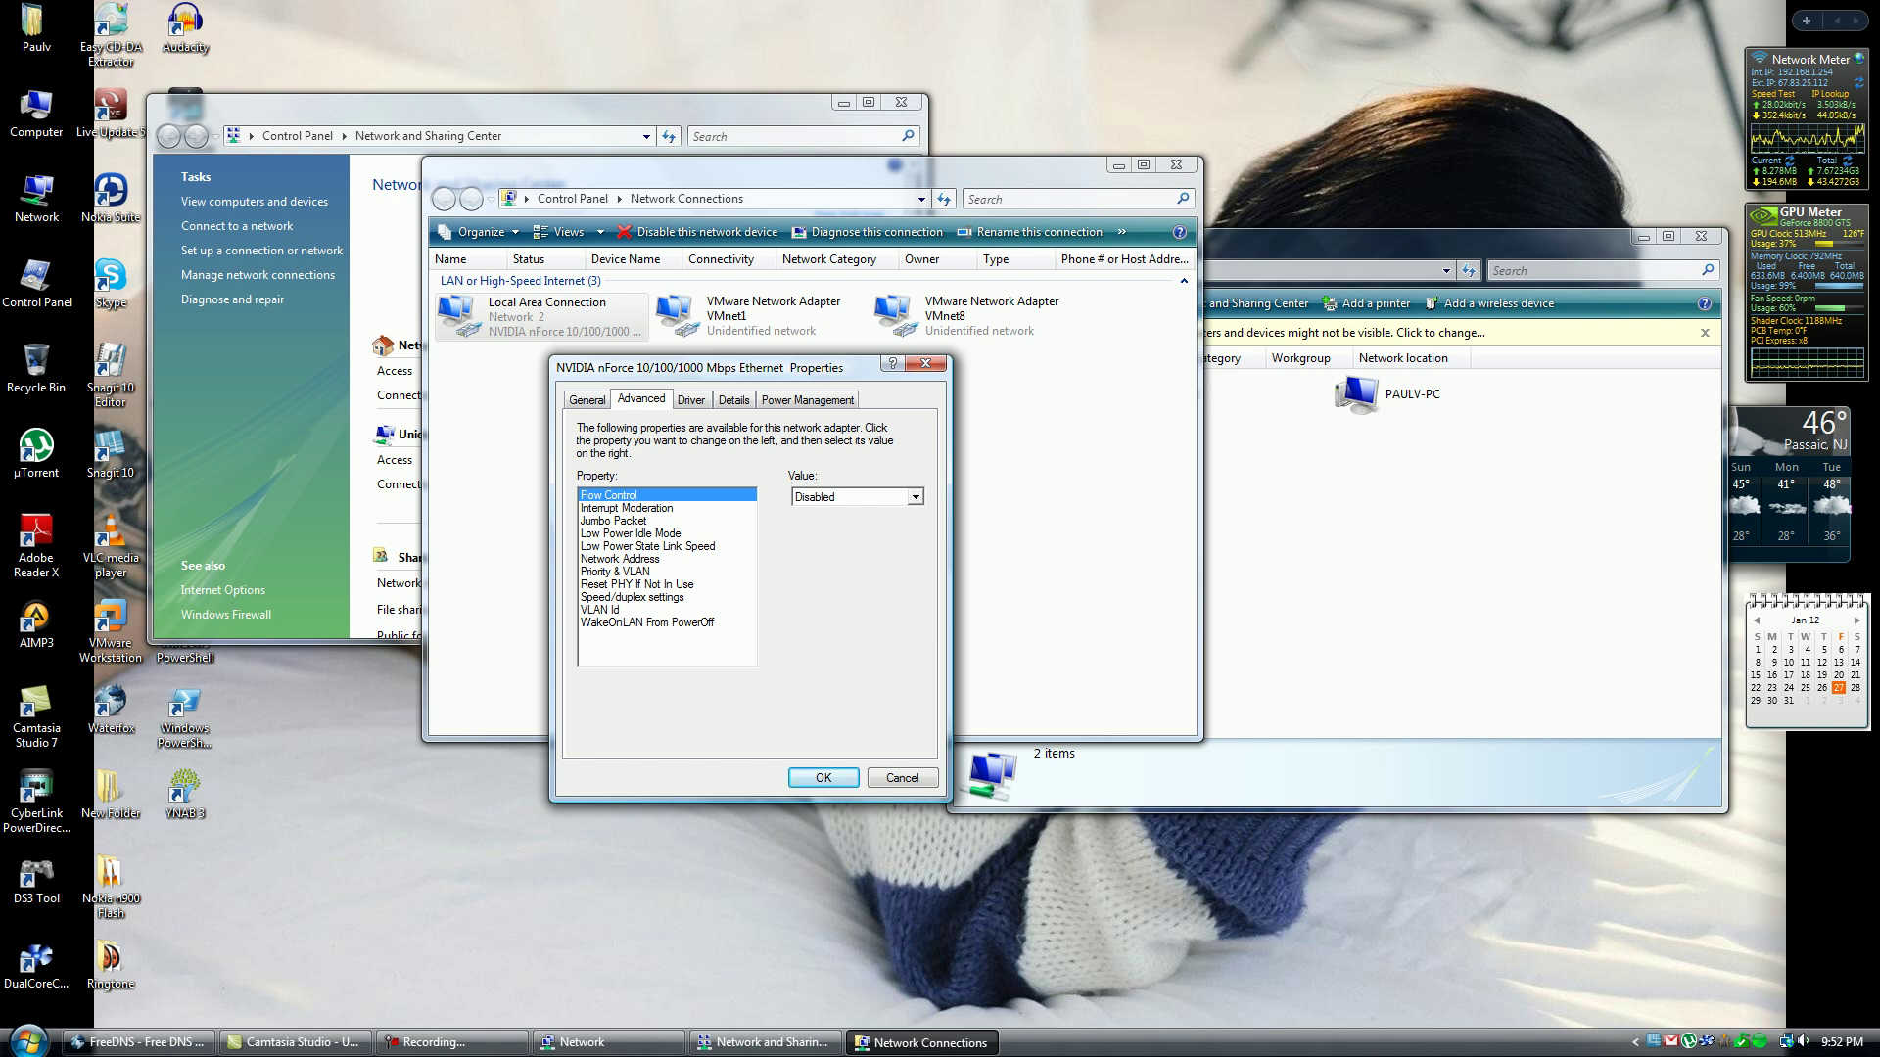
left_click(647, 621)
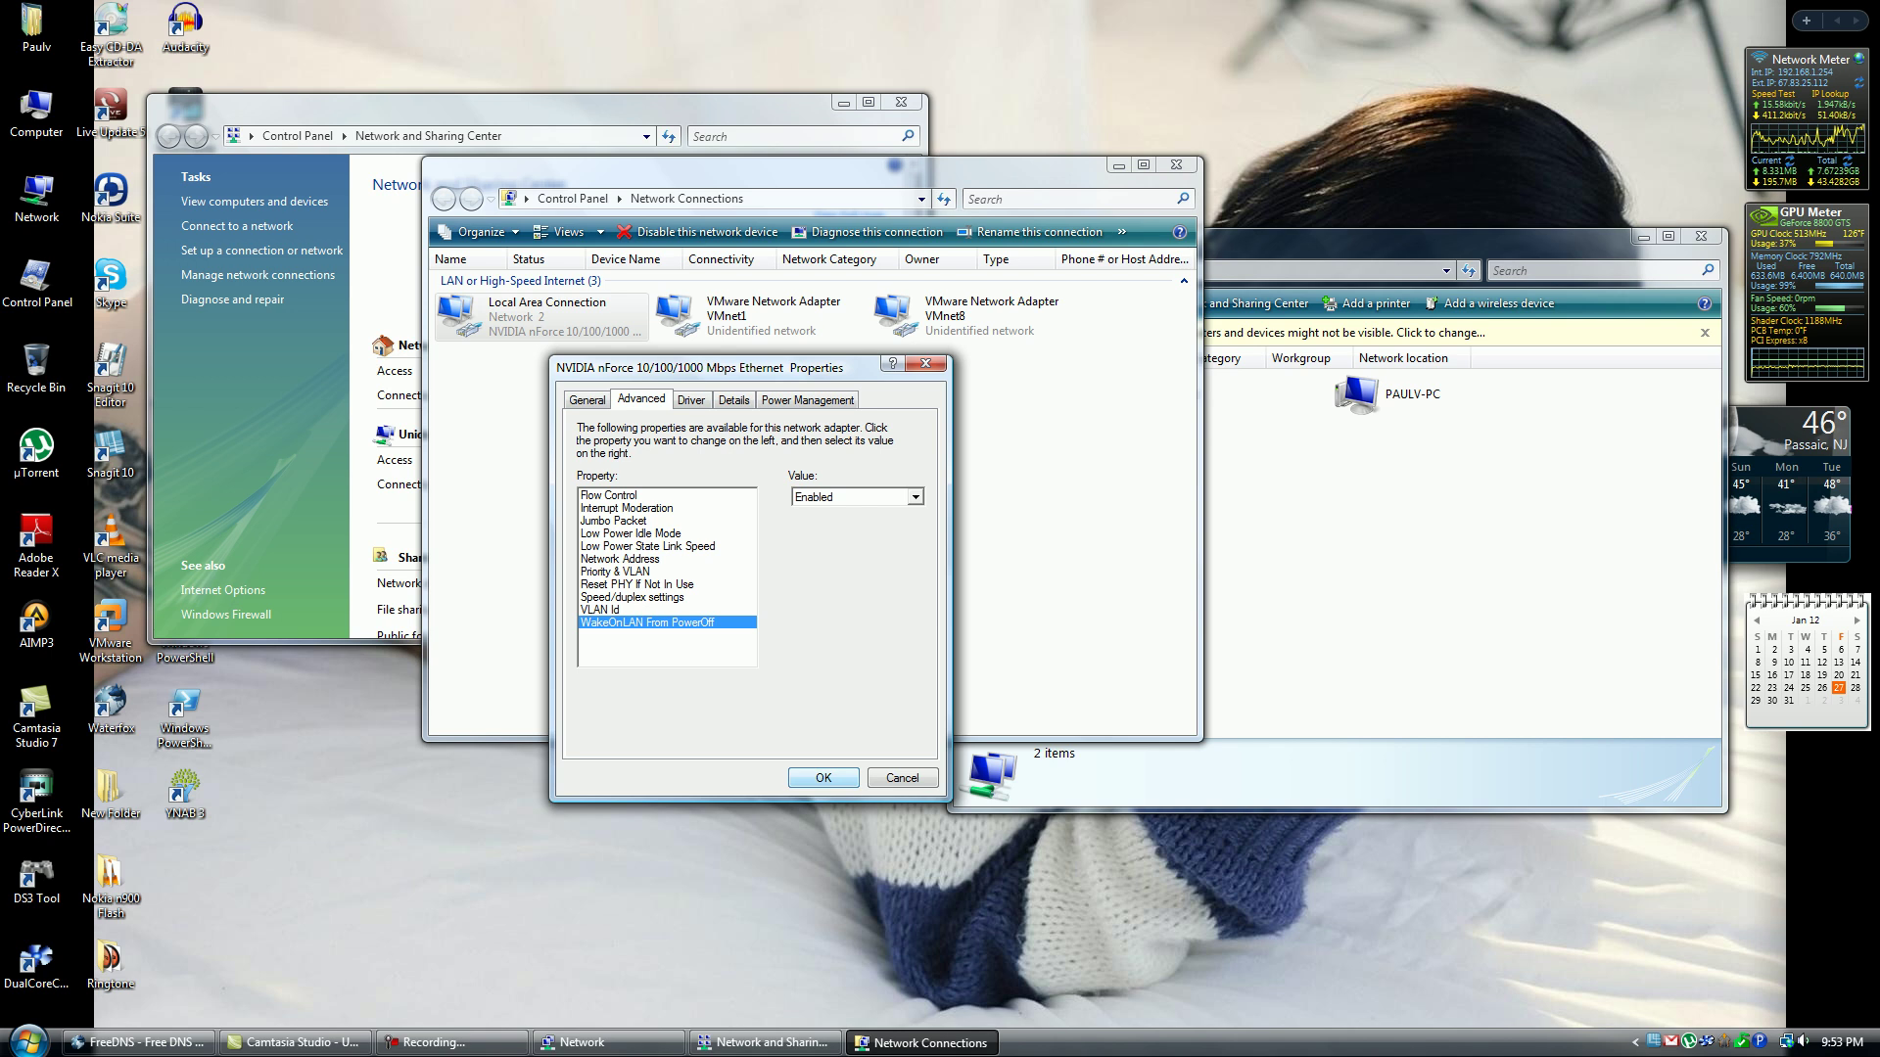
key("Return")
Close the Network Connections, Network and Sharing Center and Network windows
left_click(1176, 165)
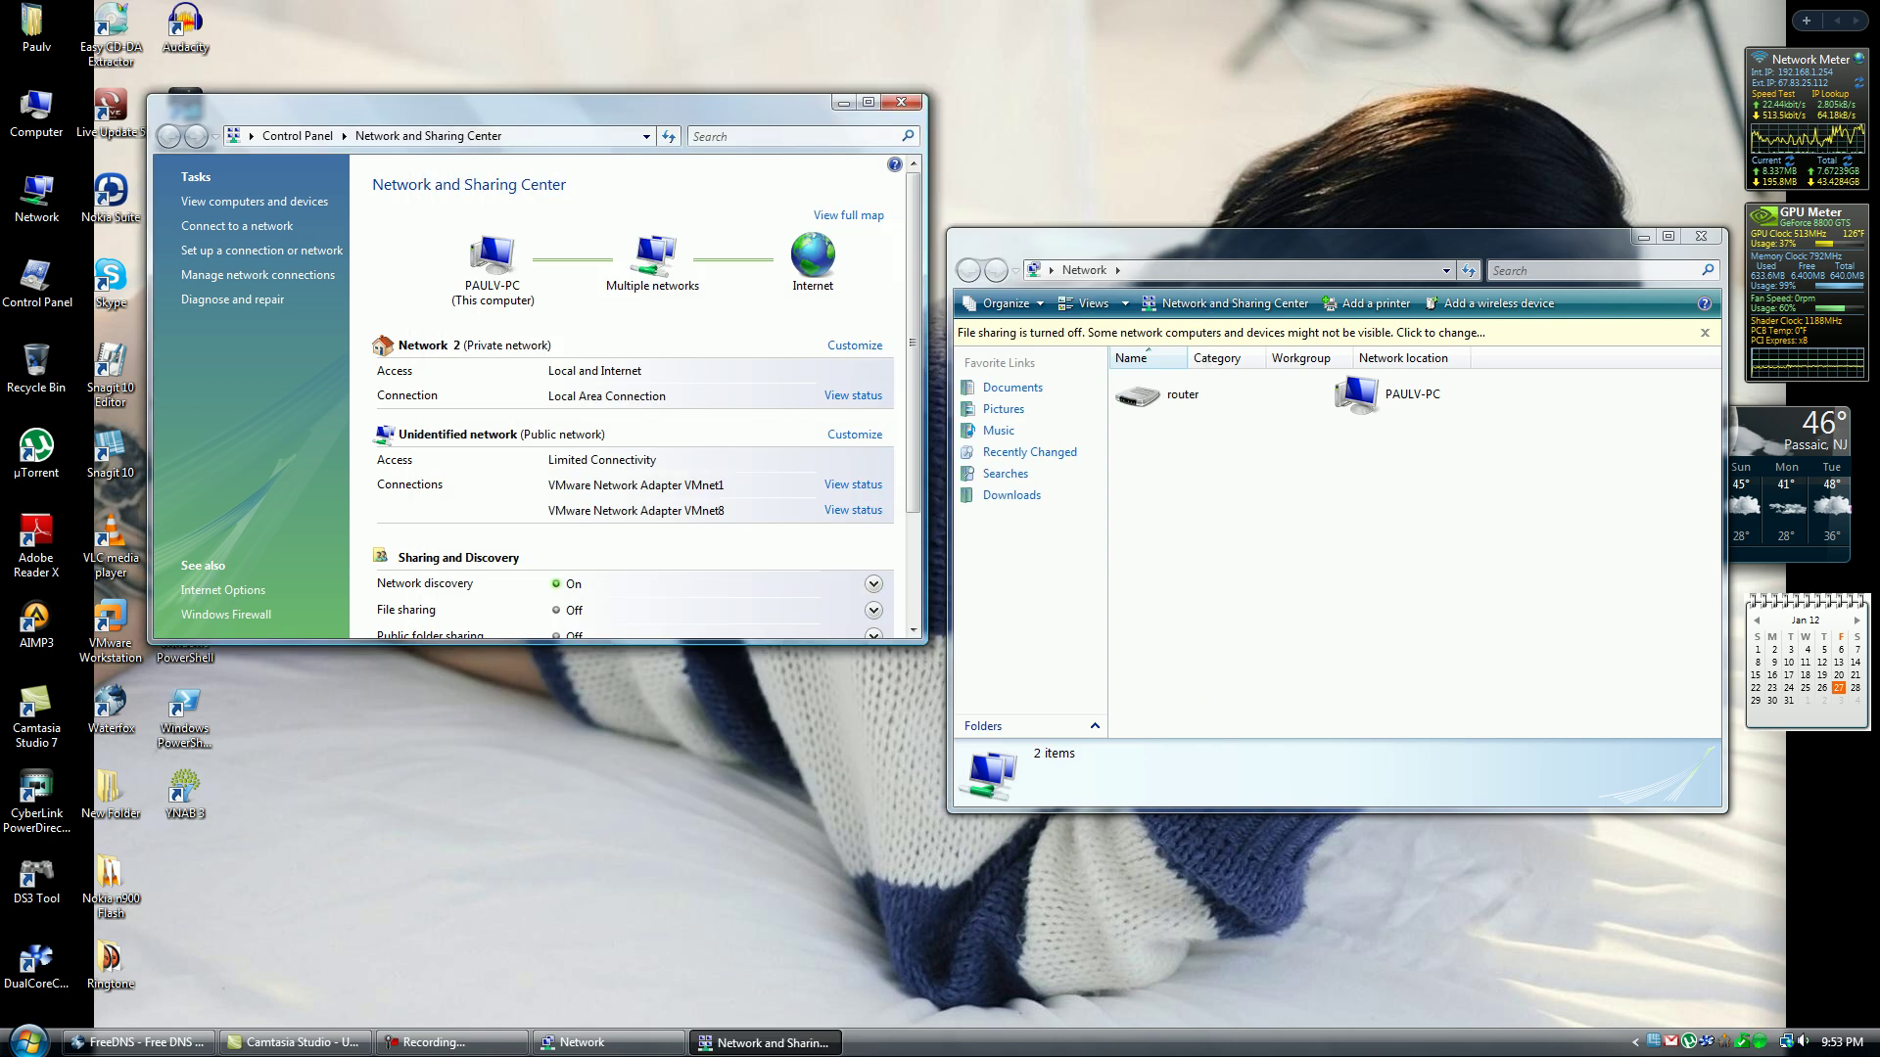
left_click(901, 101)
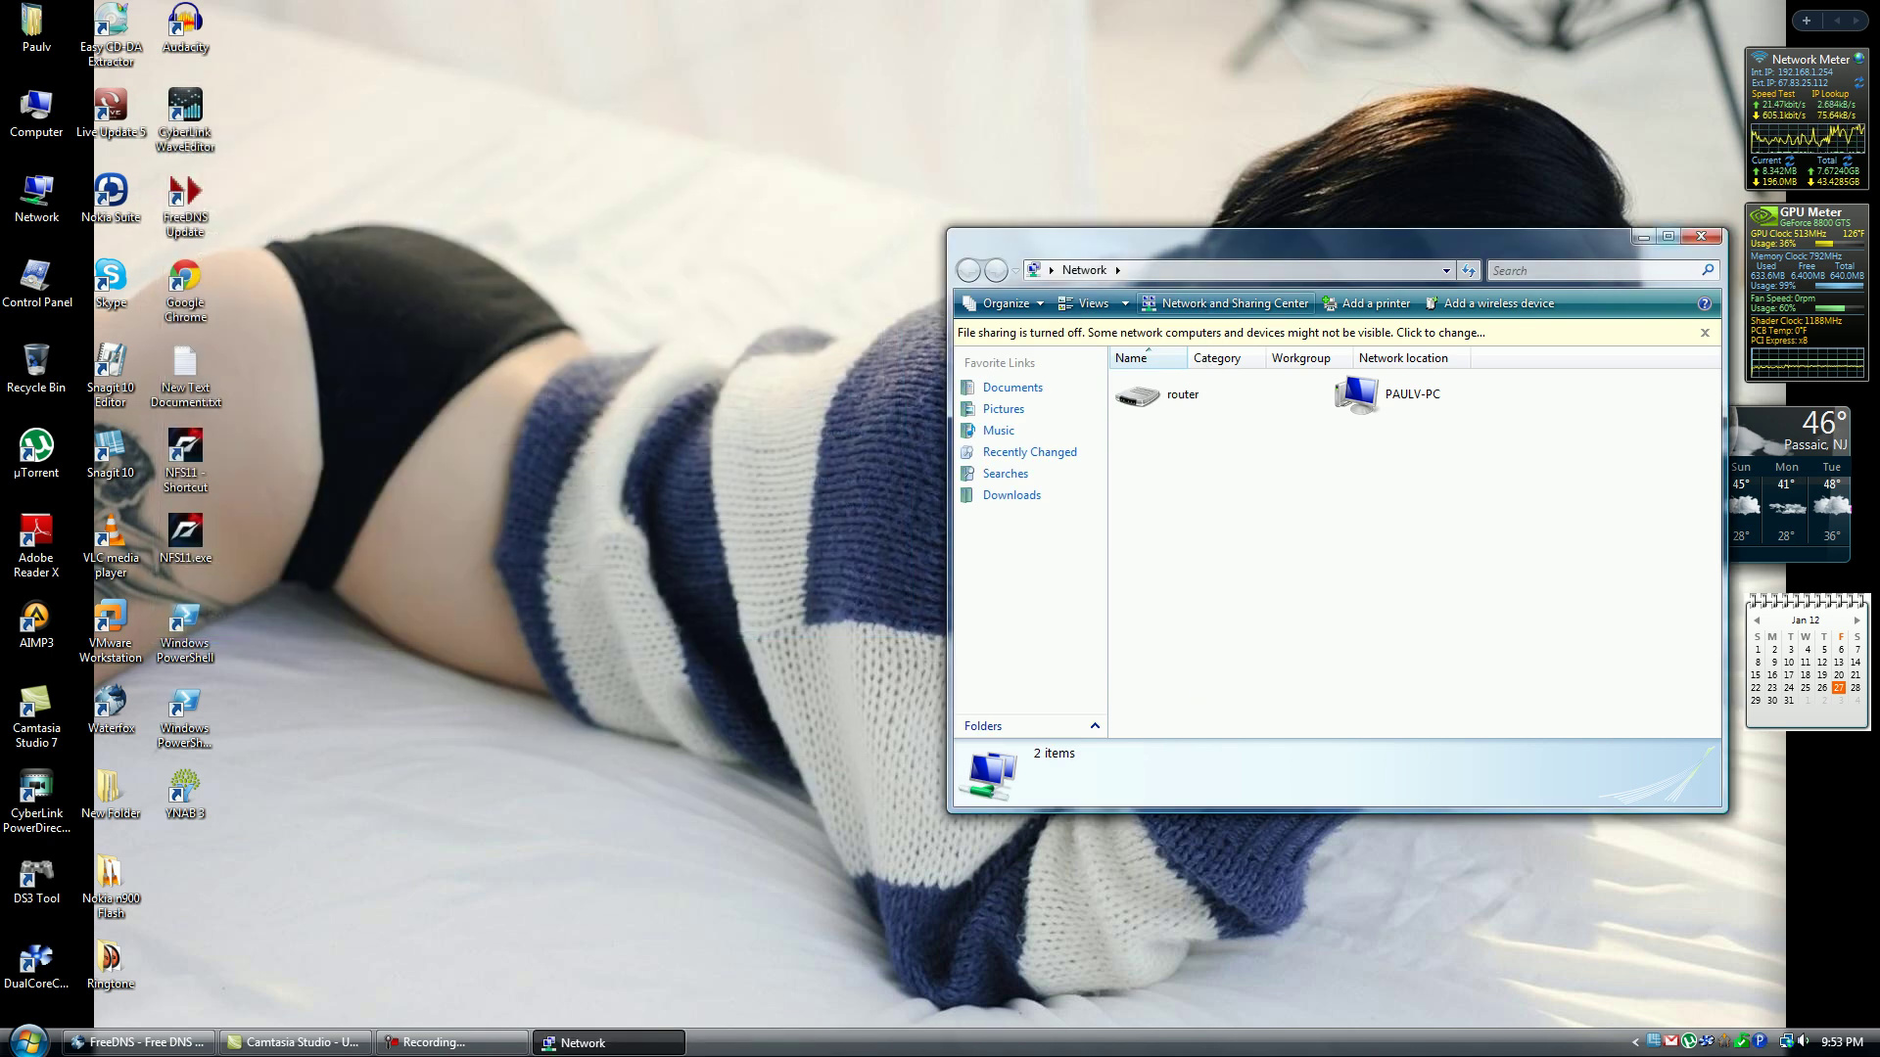
left_click(1701, 236)
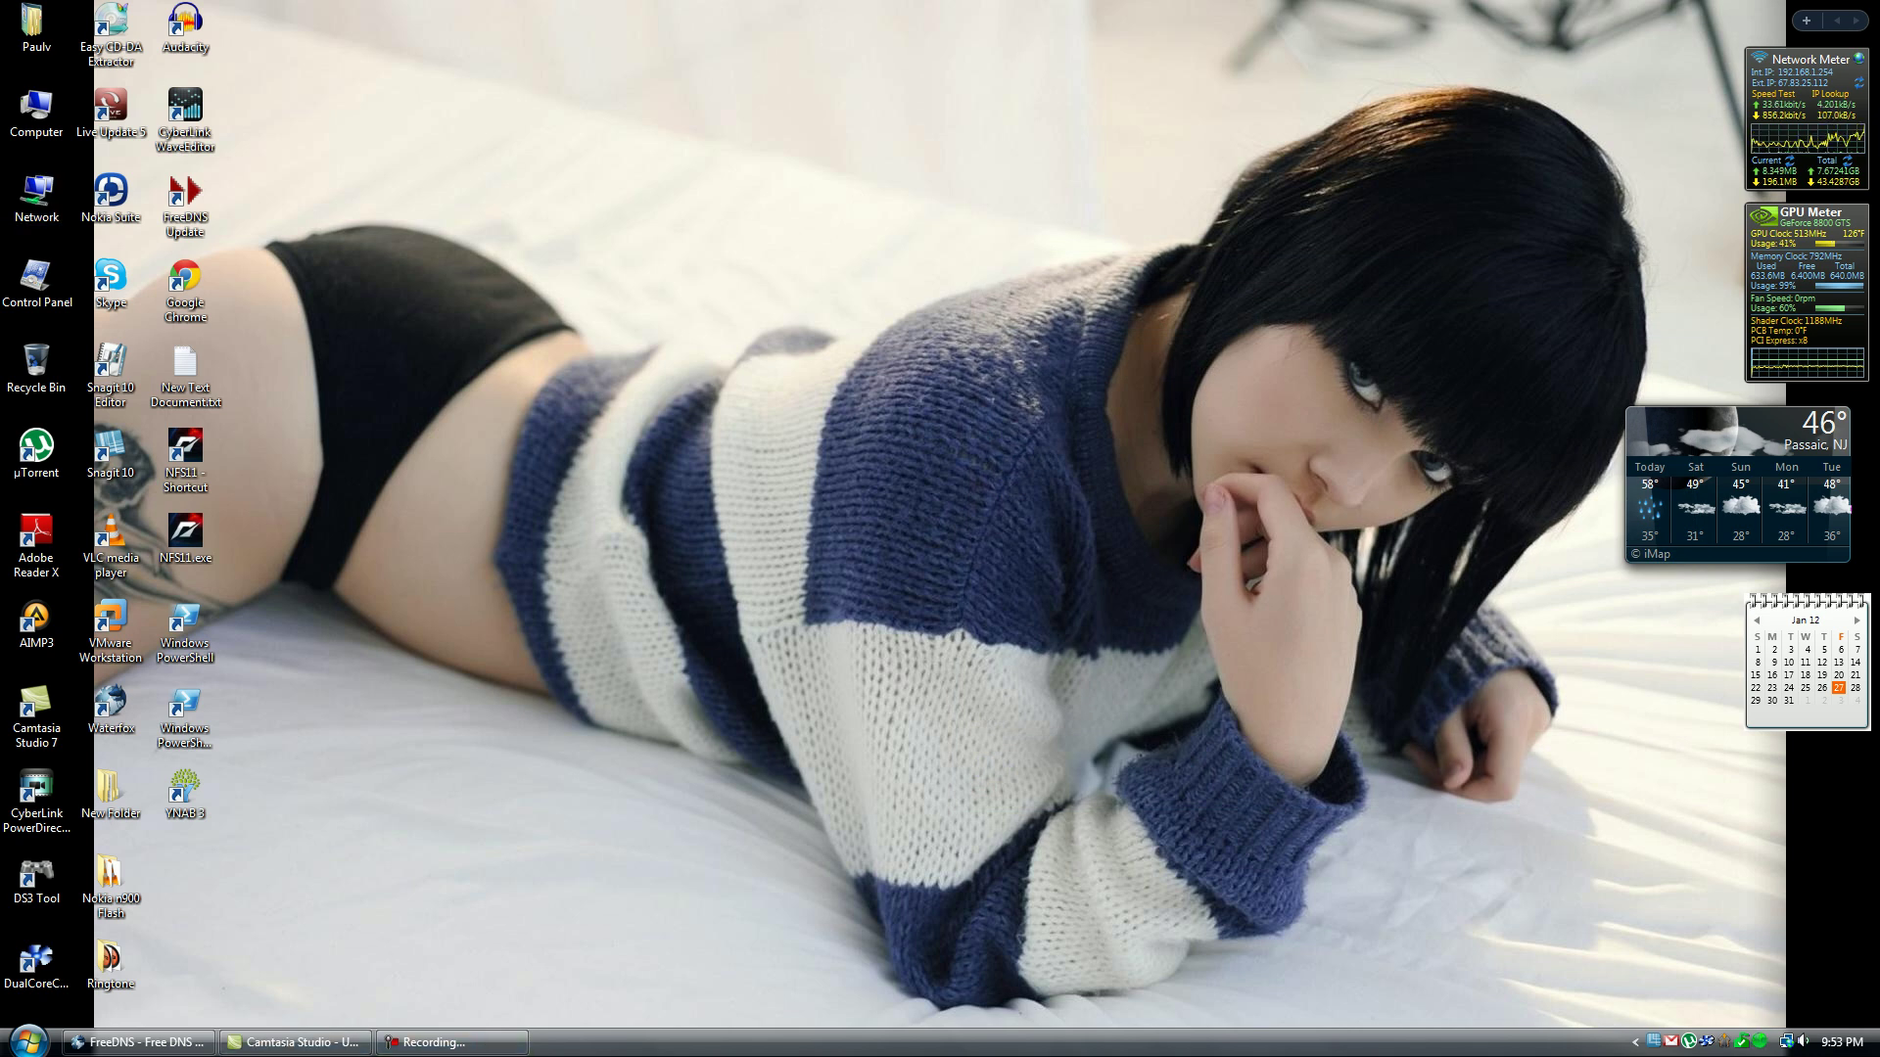
mouse_move(137, 1042)
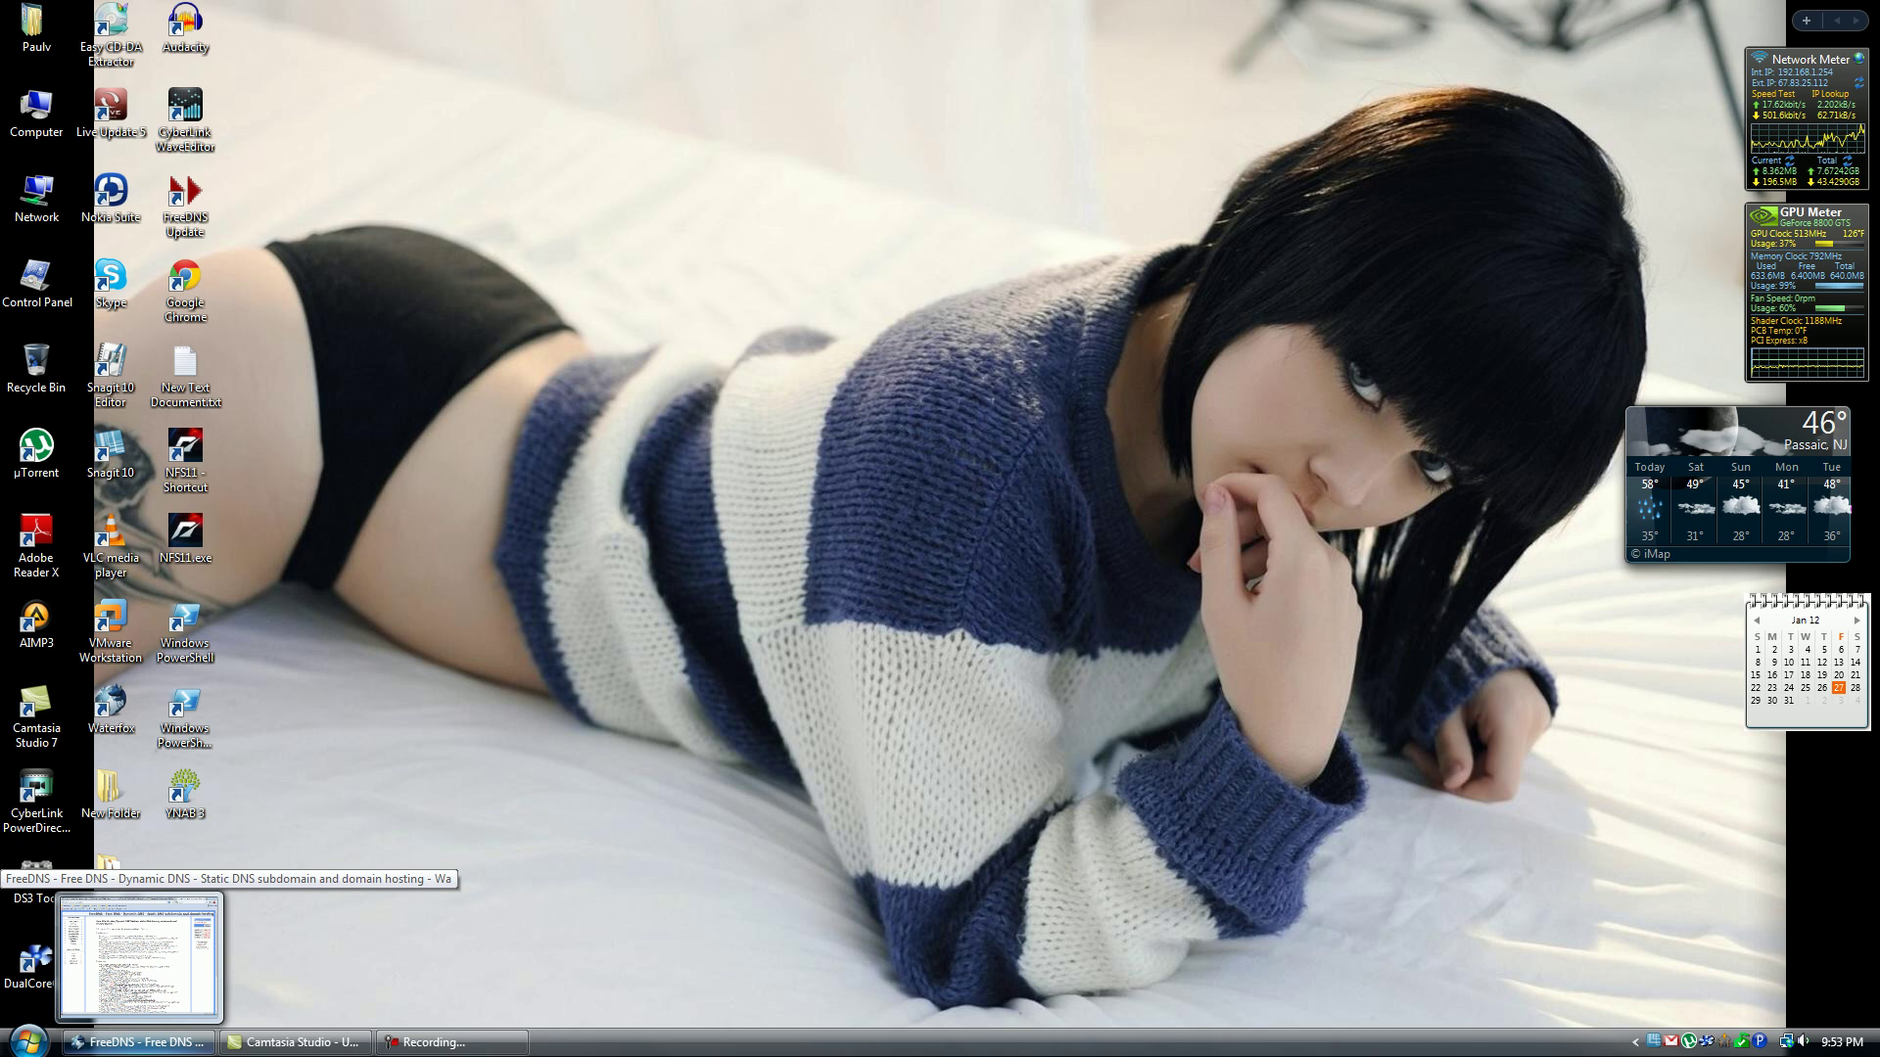
Restore Waterfox and show DD-WRT's Wake-On-LAN page with manual WOL to 192.168.1.254, port 9
left_click(138, 955)
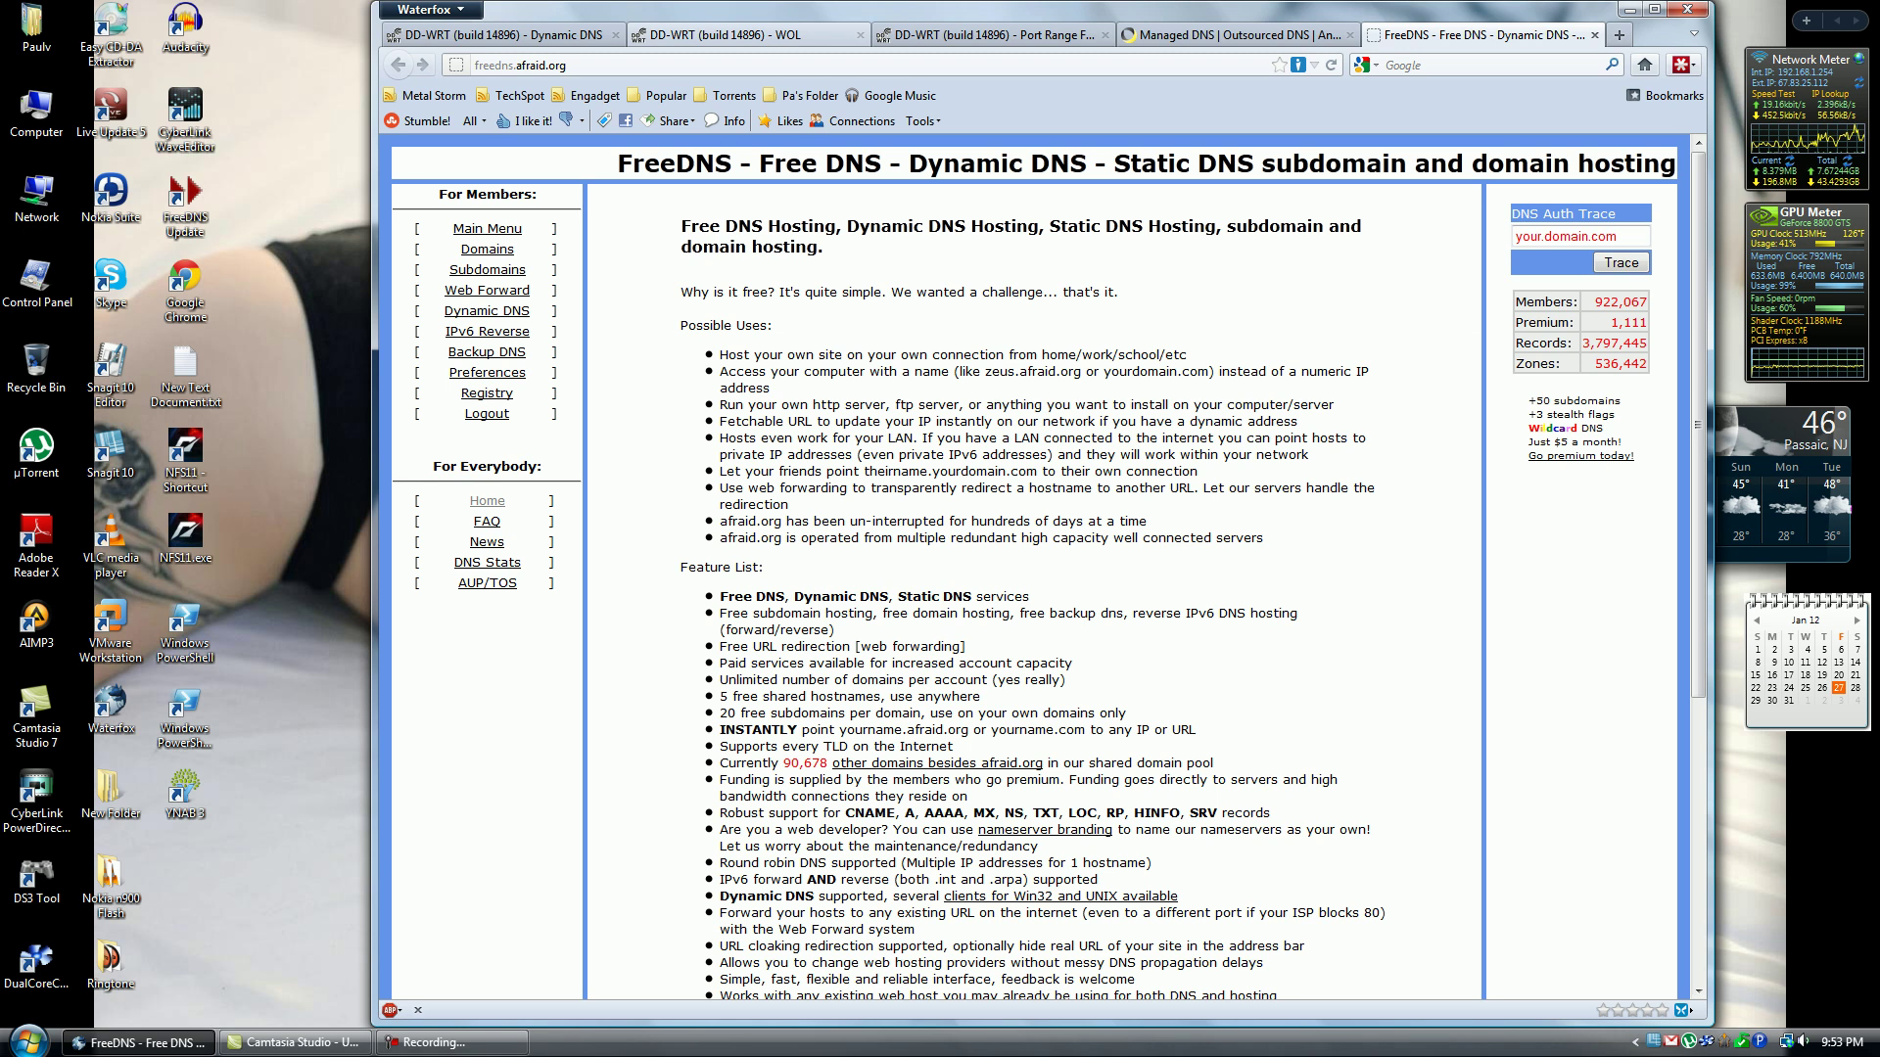
key("ctrl+2")
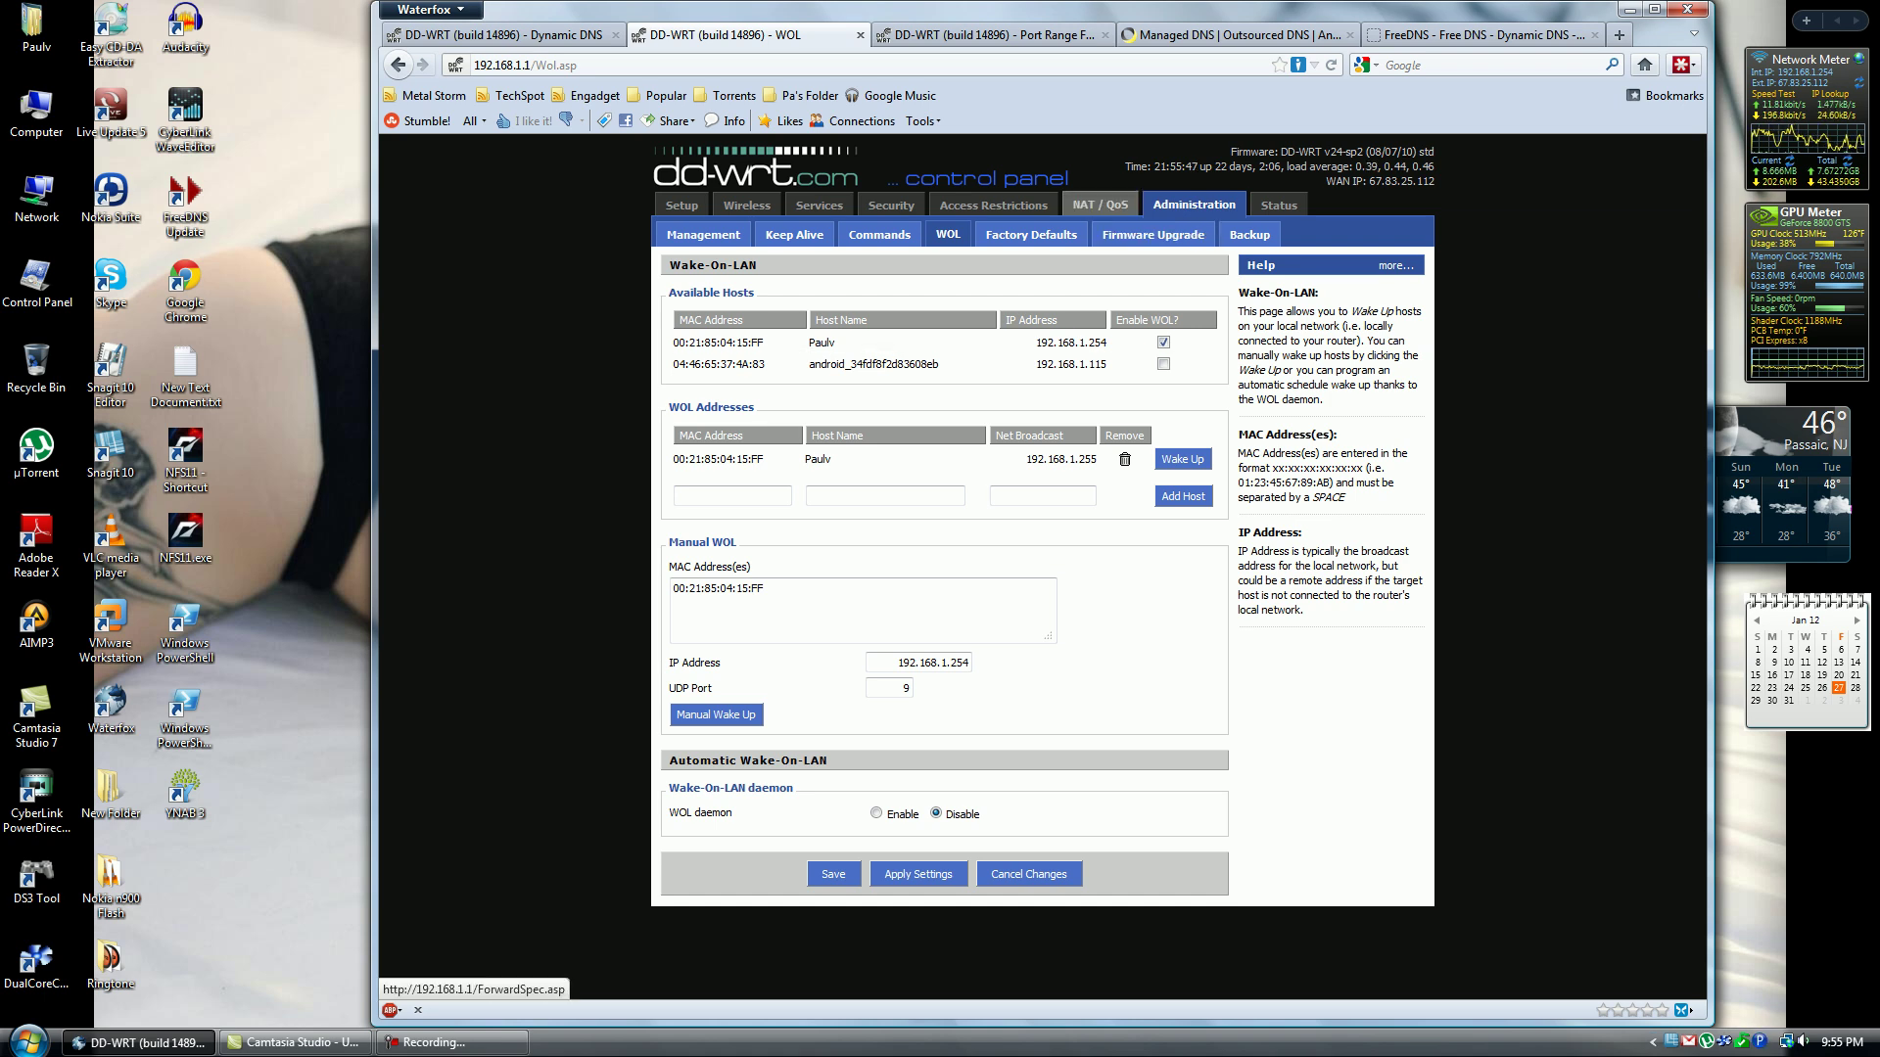
Show DD-WRT's Port Range Forwarding page with the WOL rule sending UDP port 9 to 192.168.1.255
left_click(984, 34)
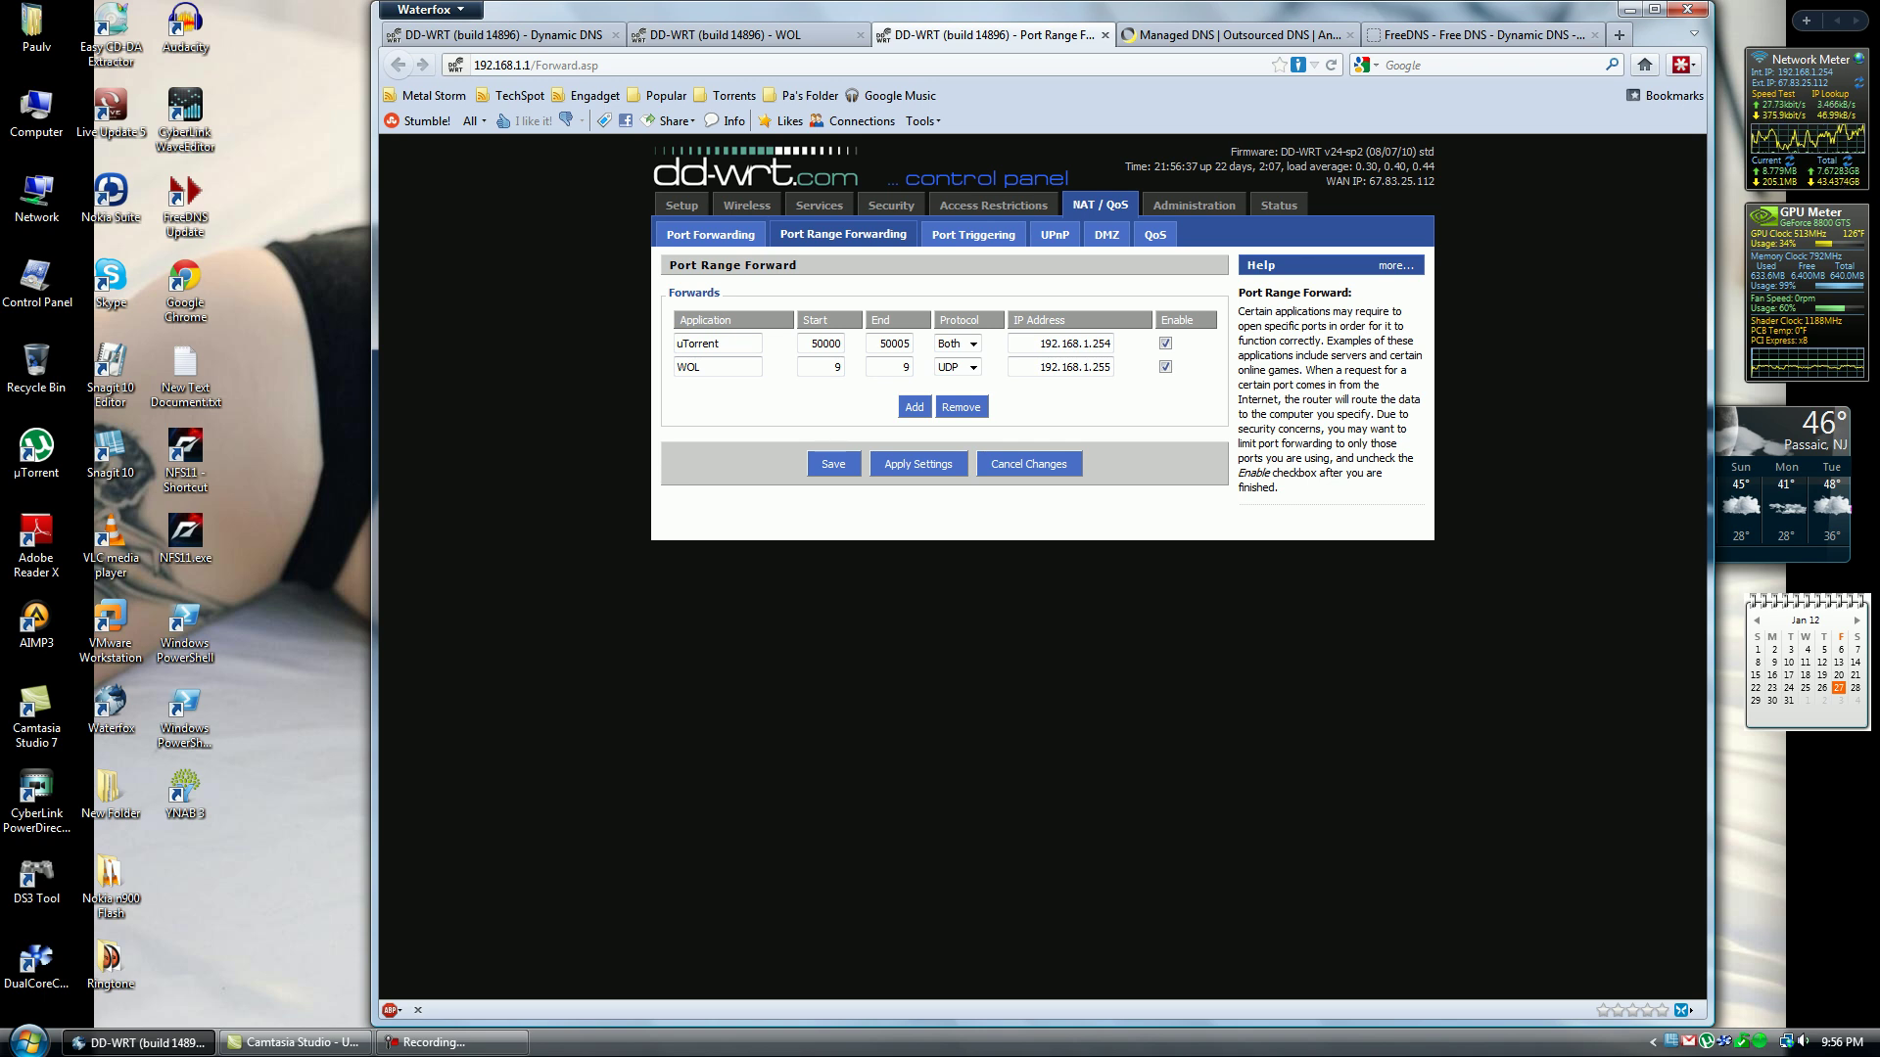
Highlight the router's WAN IP address, then open Dyn's Free Trial of DynDNS Pro page
key("ctrl+a")
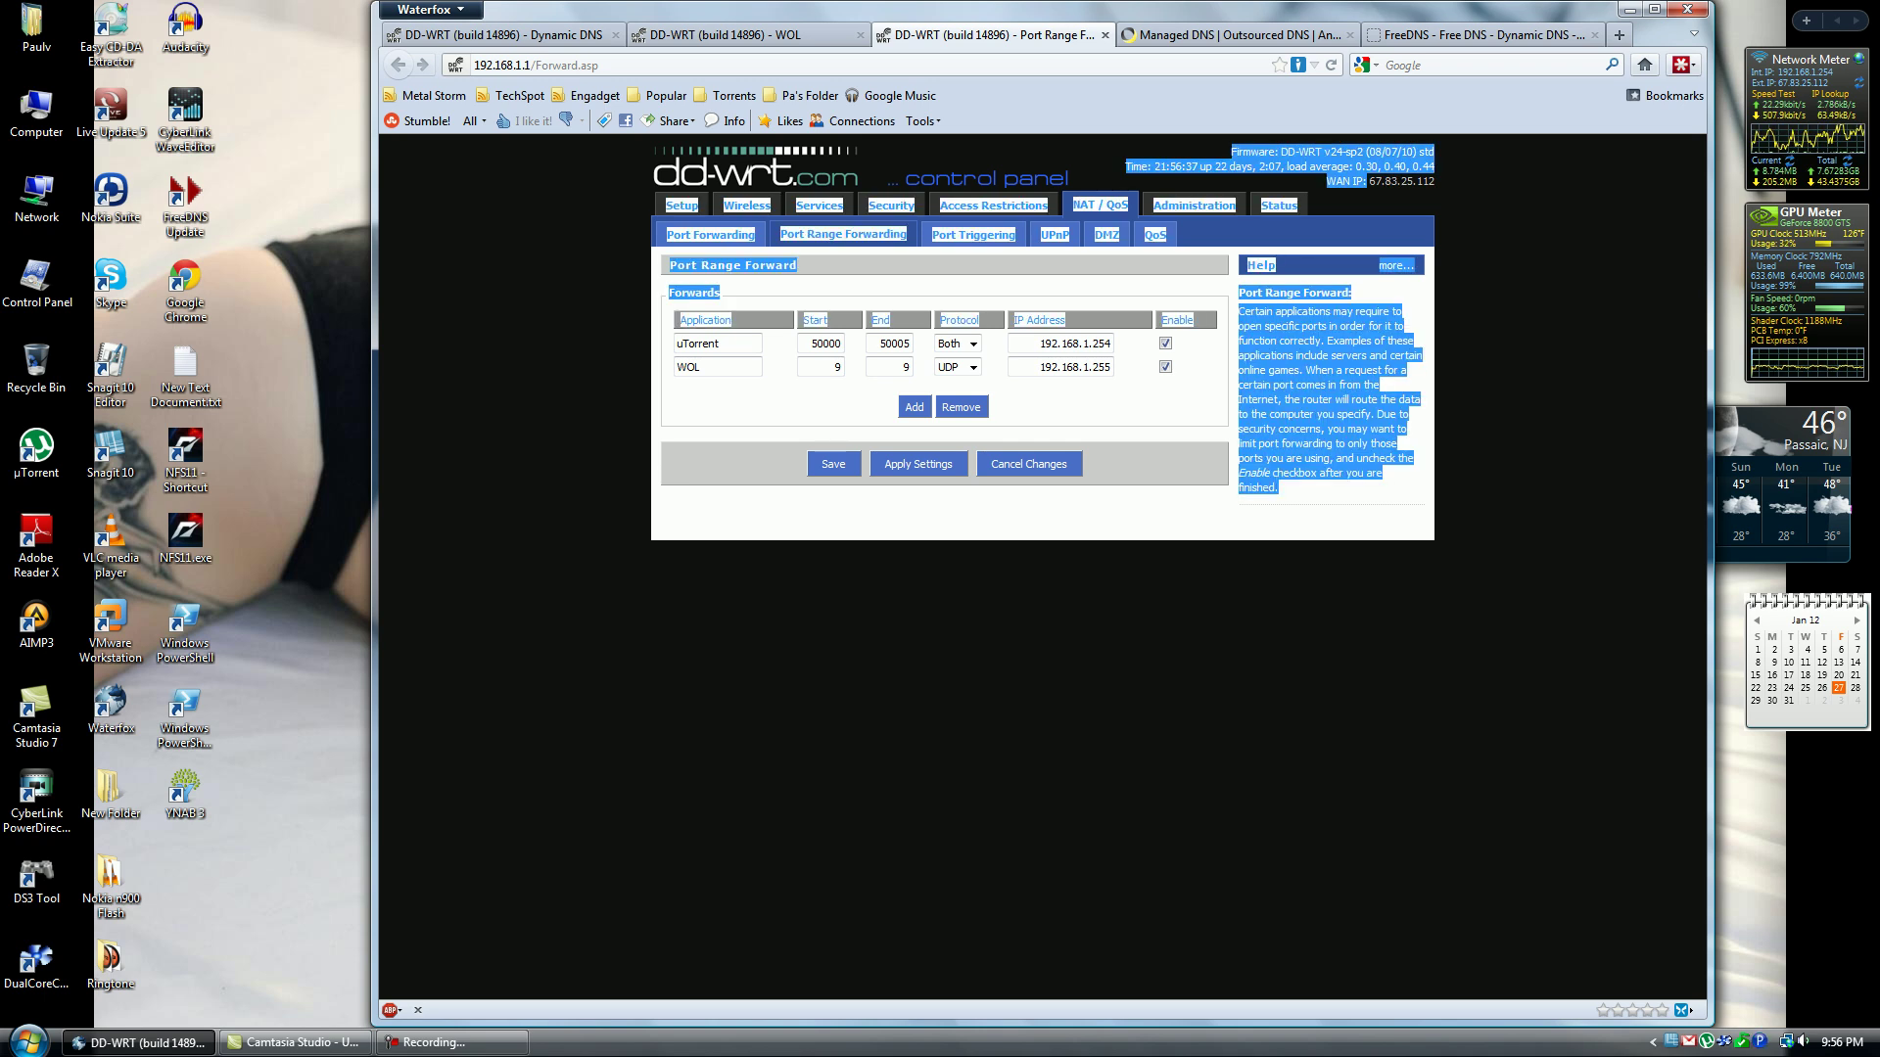
left_click_drag(1369, 181, 1435, 181)
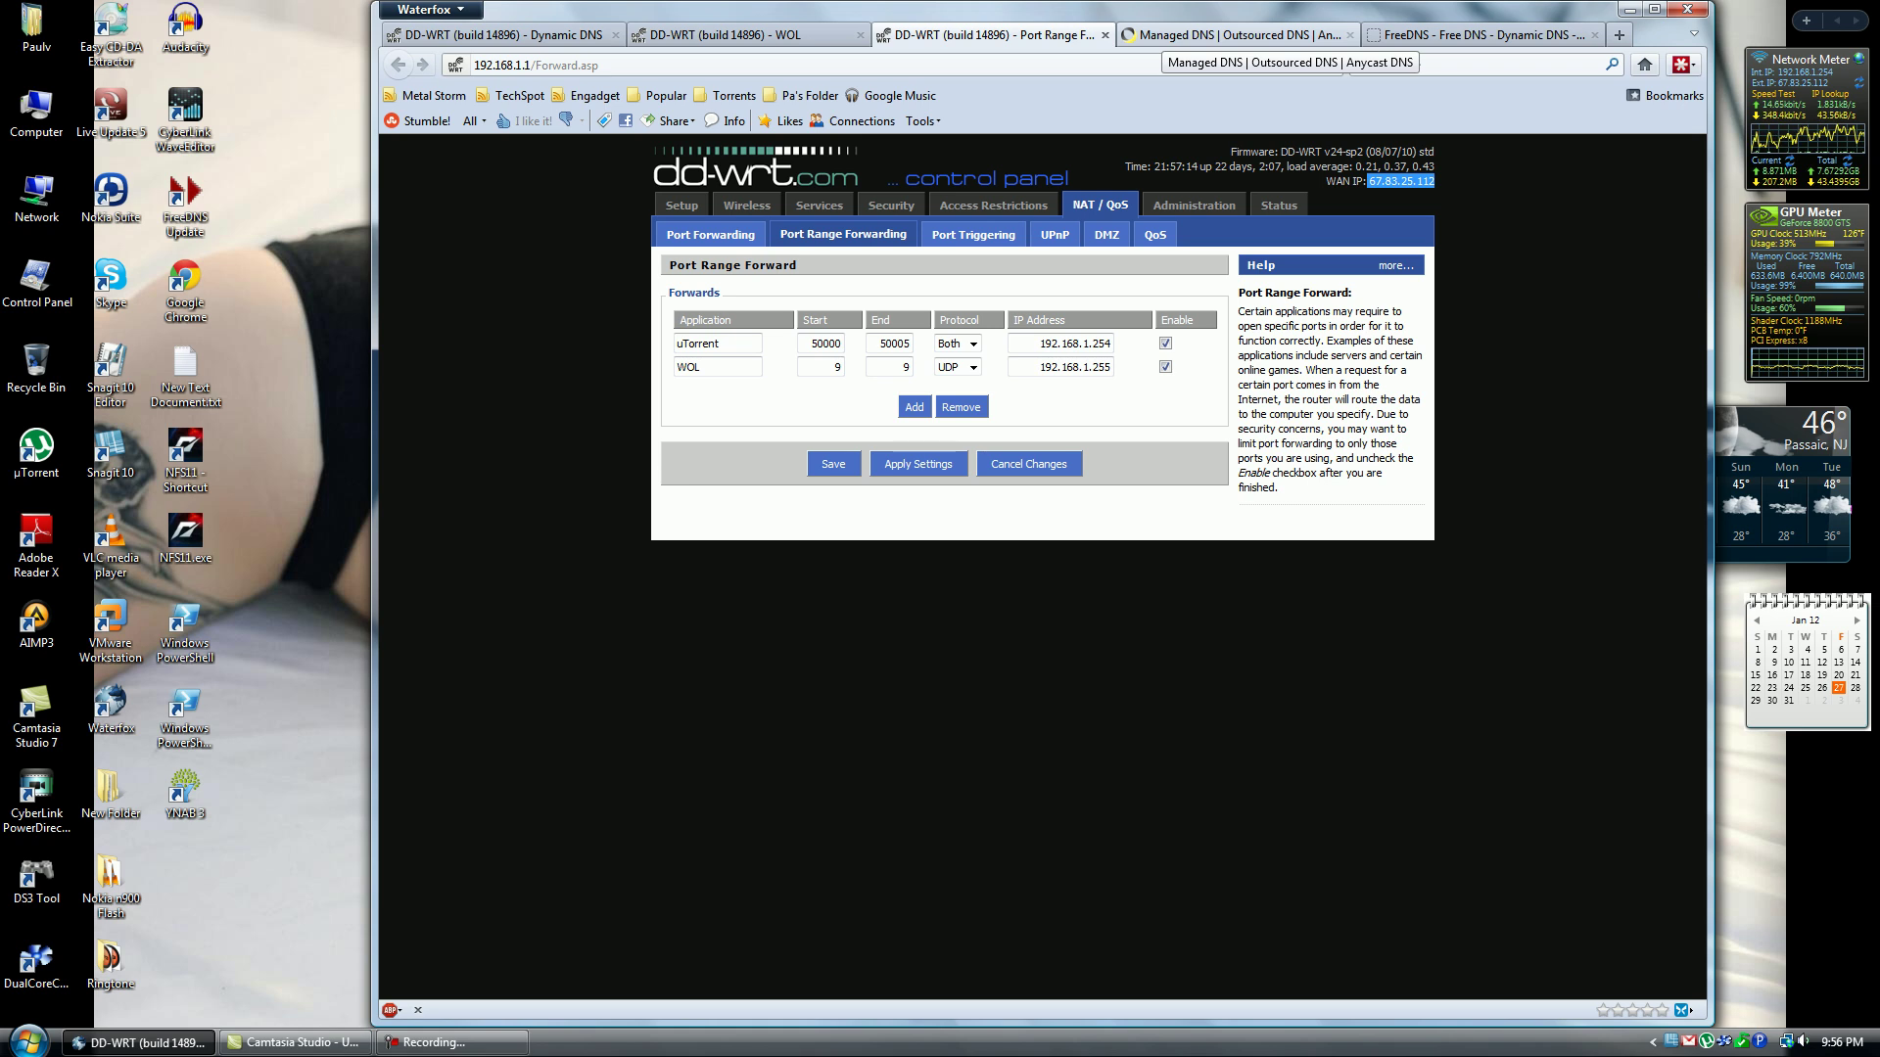
left_click(1234, 35)
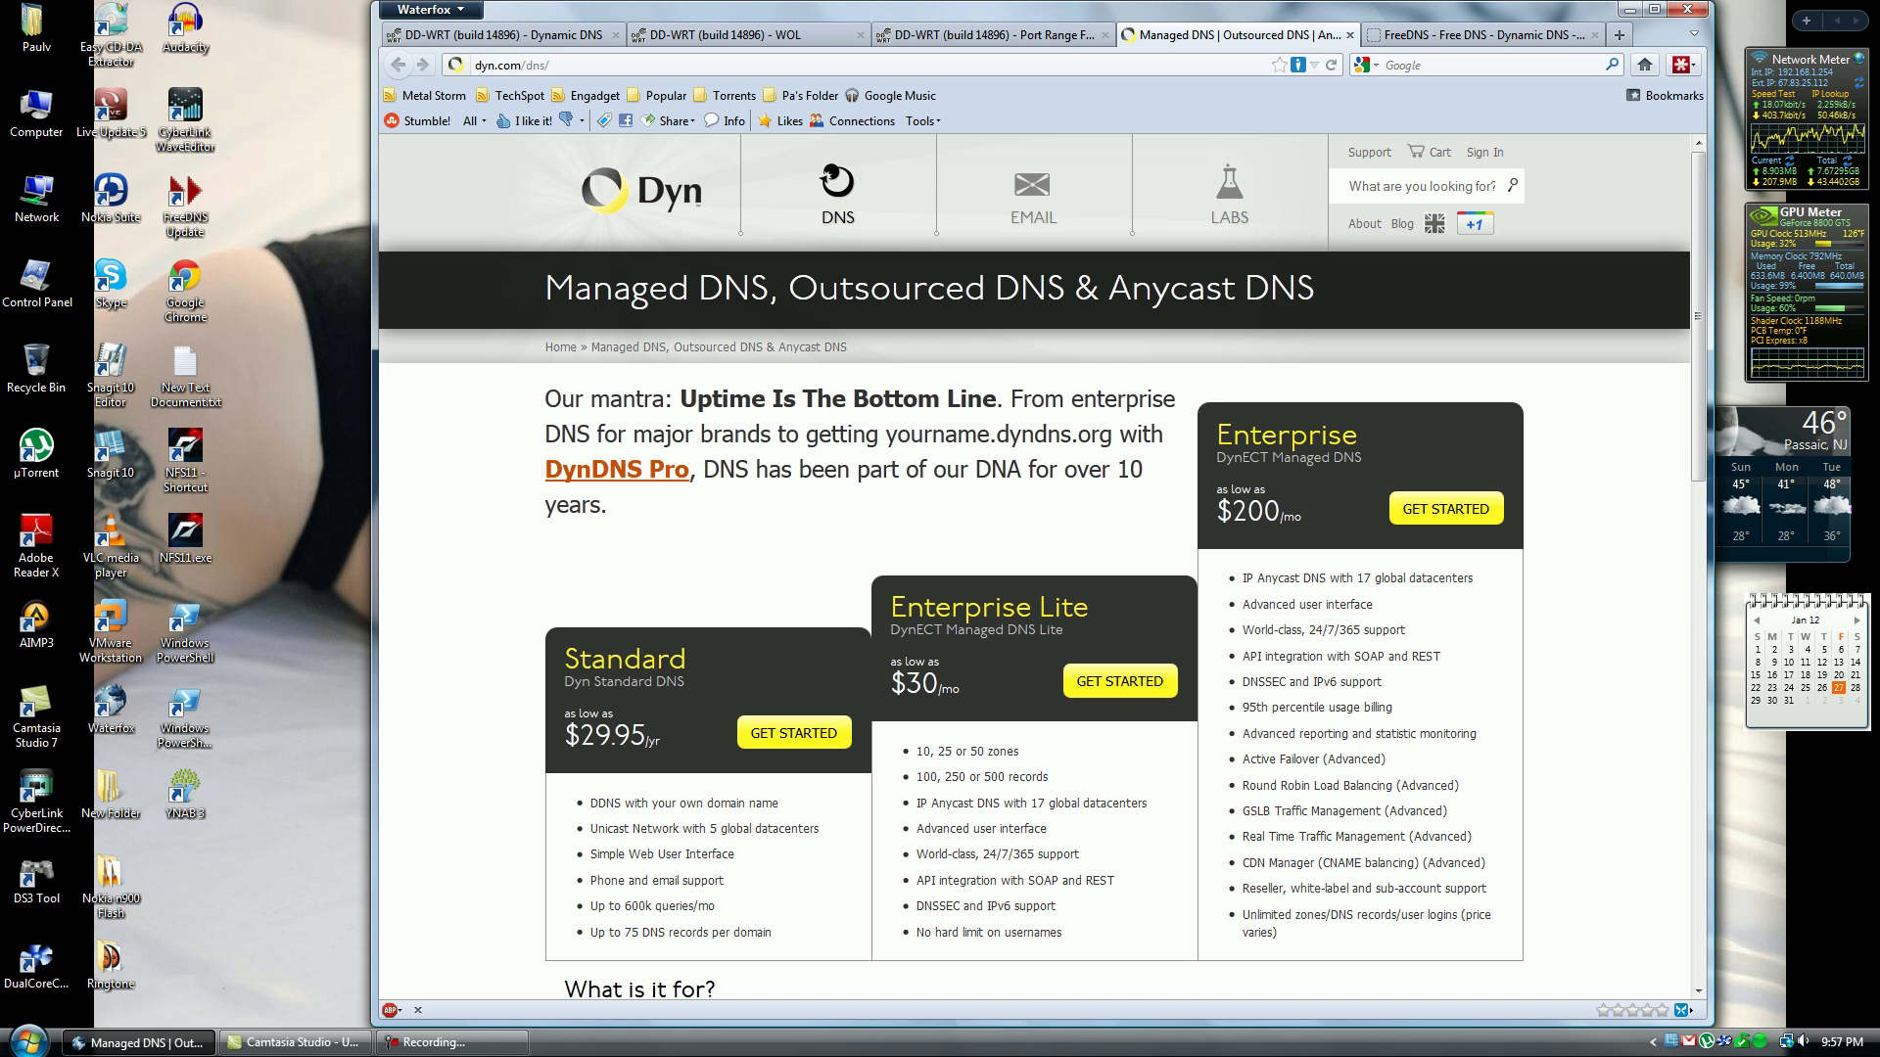
scroll(1034, 568, "down", 10)
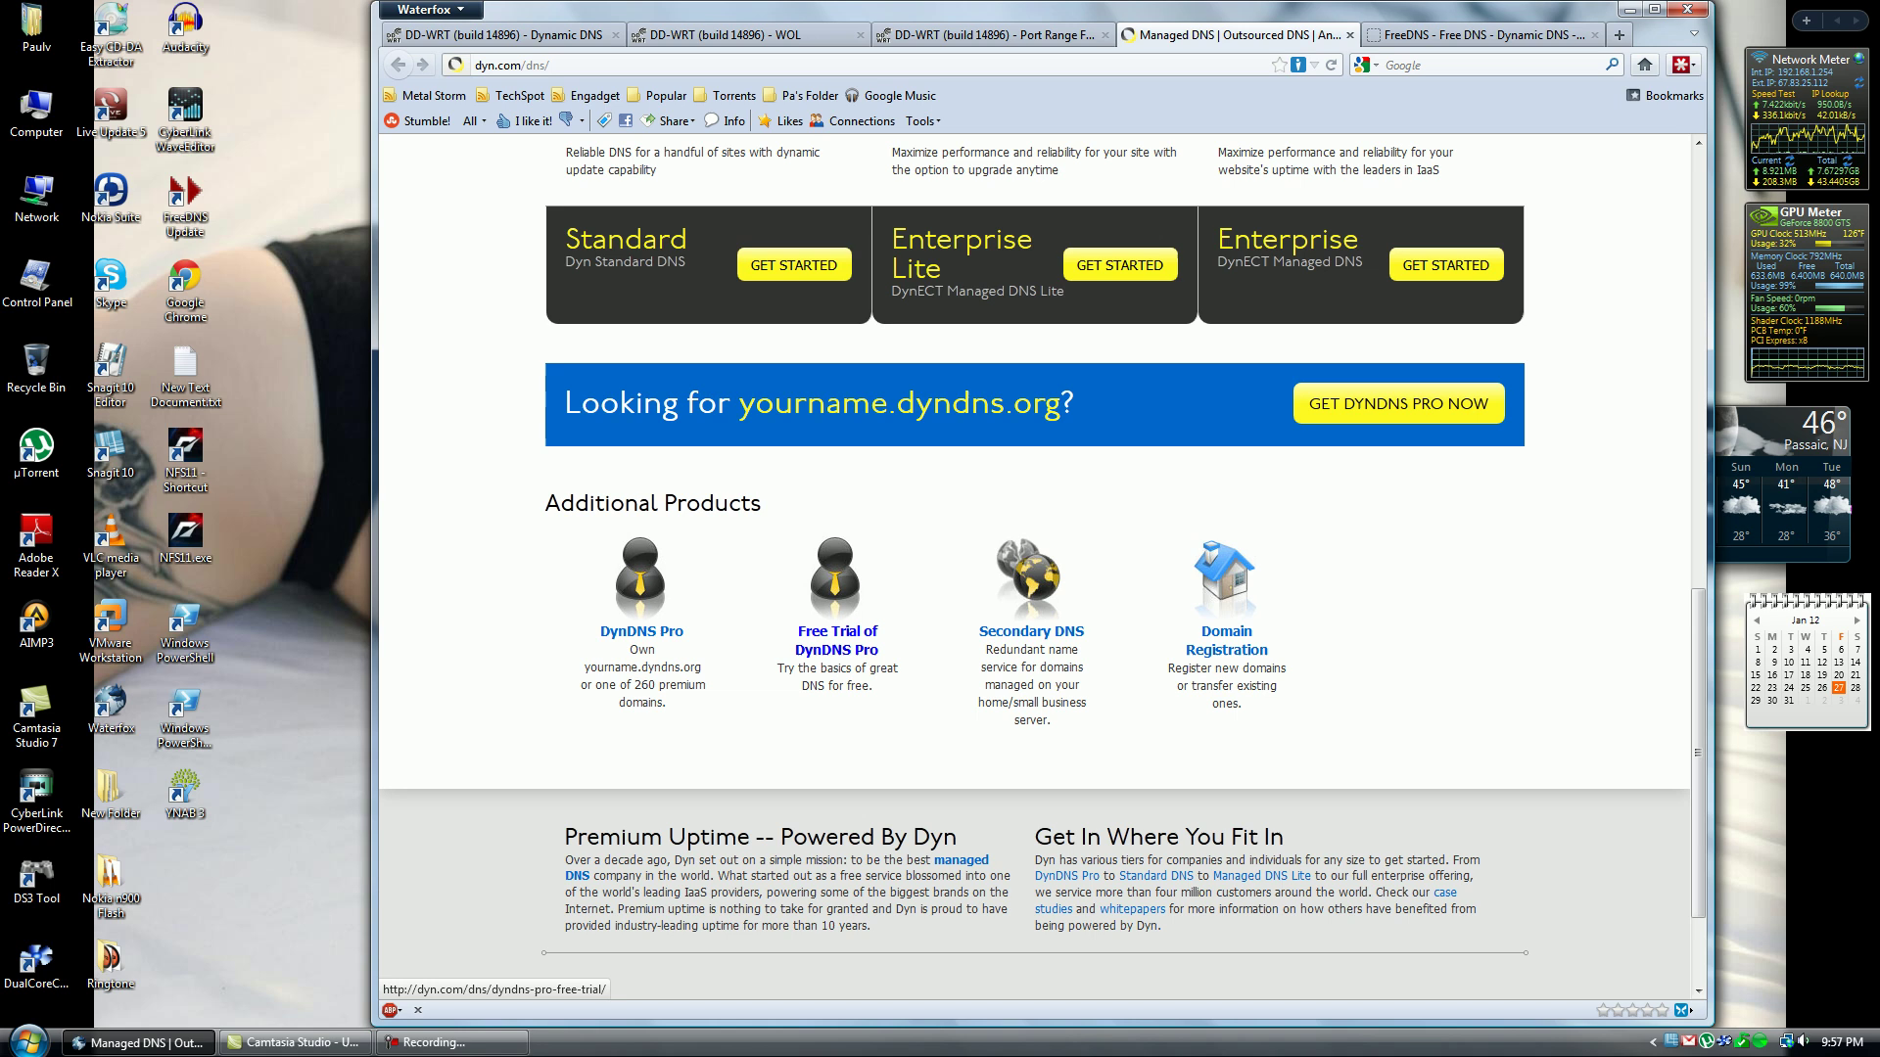
left_click(836, 640)
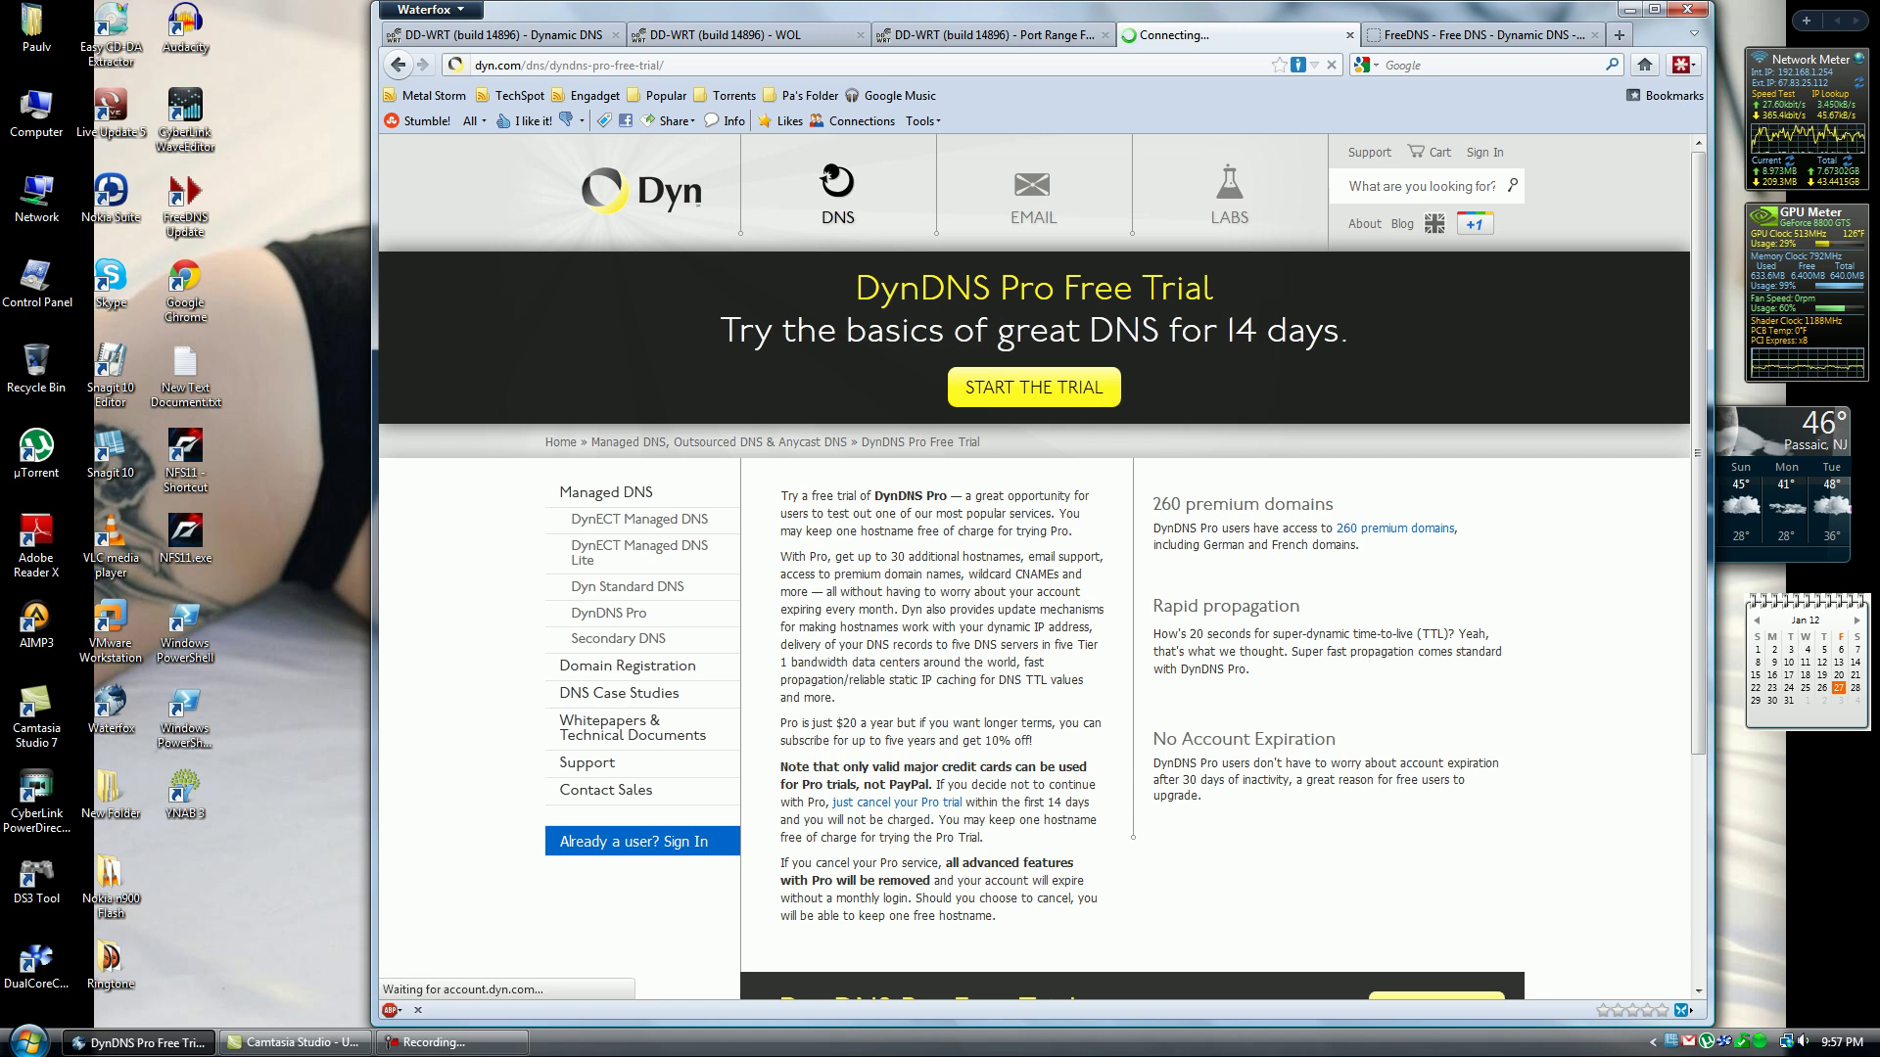
Browse the Add New Hostname domain list without changing it, then focus the IP Address field
scroll(1033, 568, "down", 2)
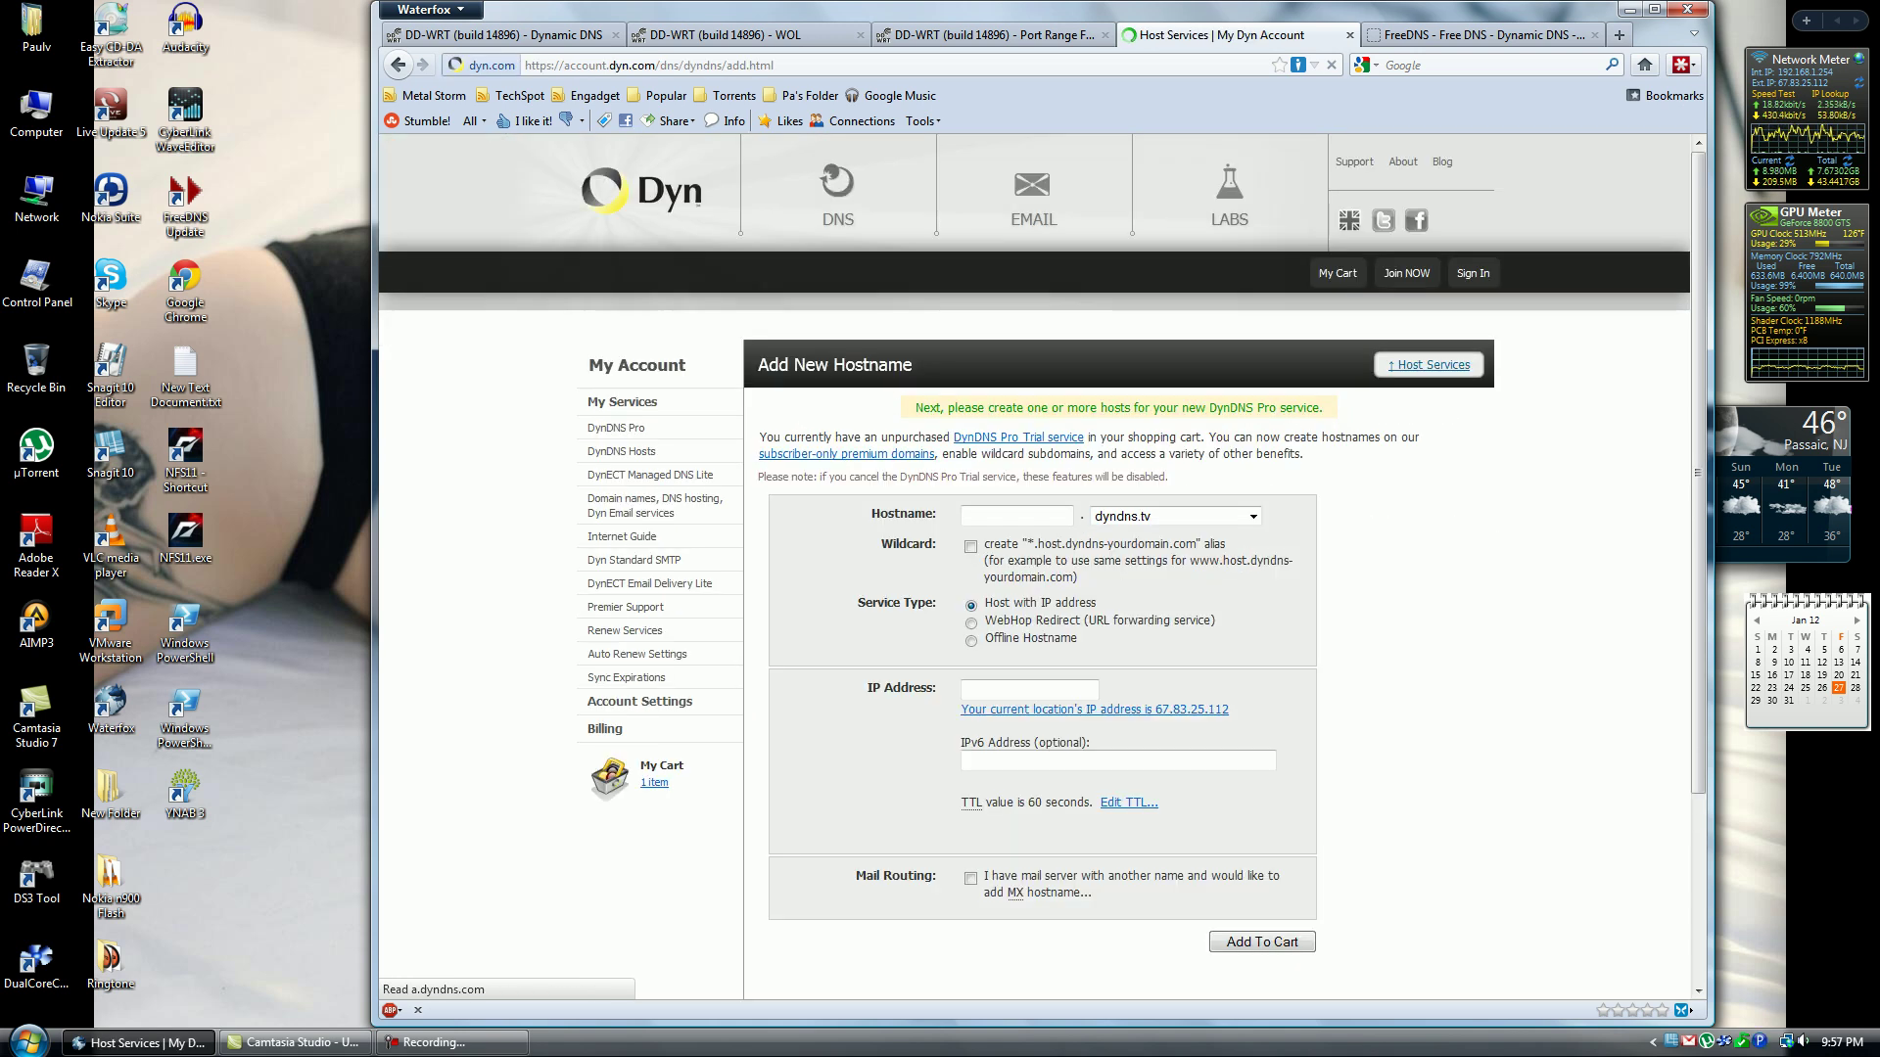
scroll(1034, 568, "down", 2)
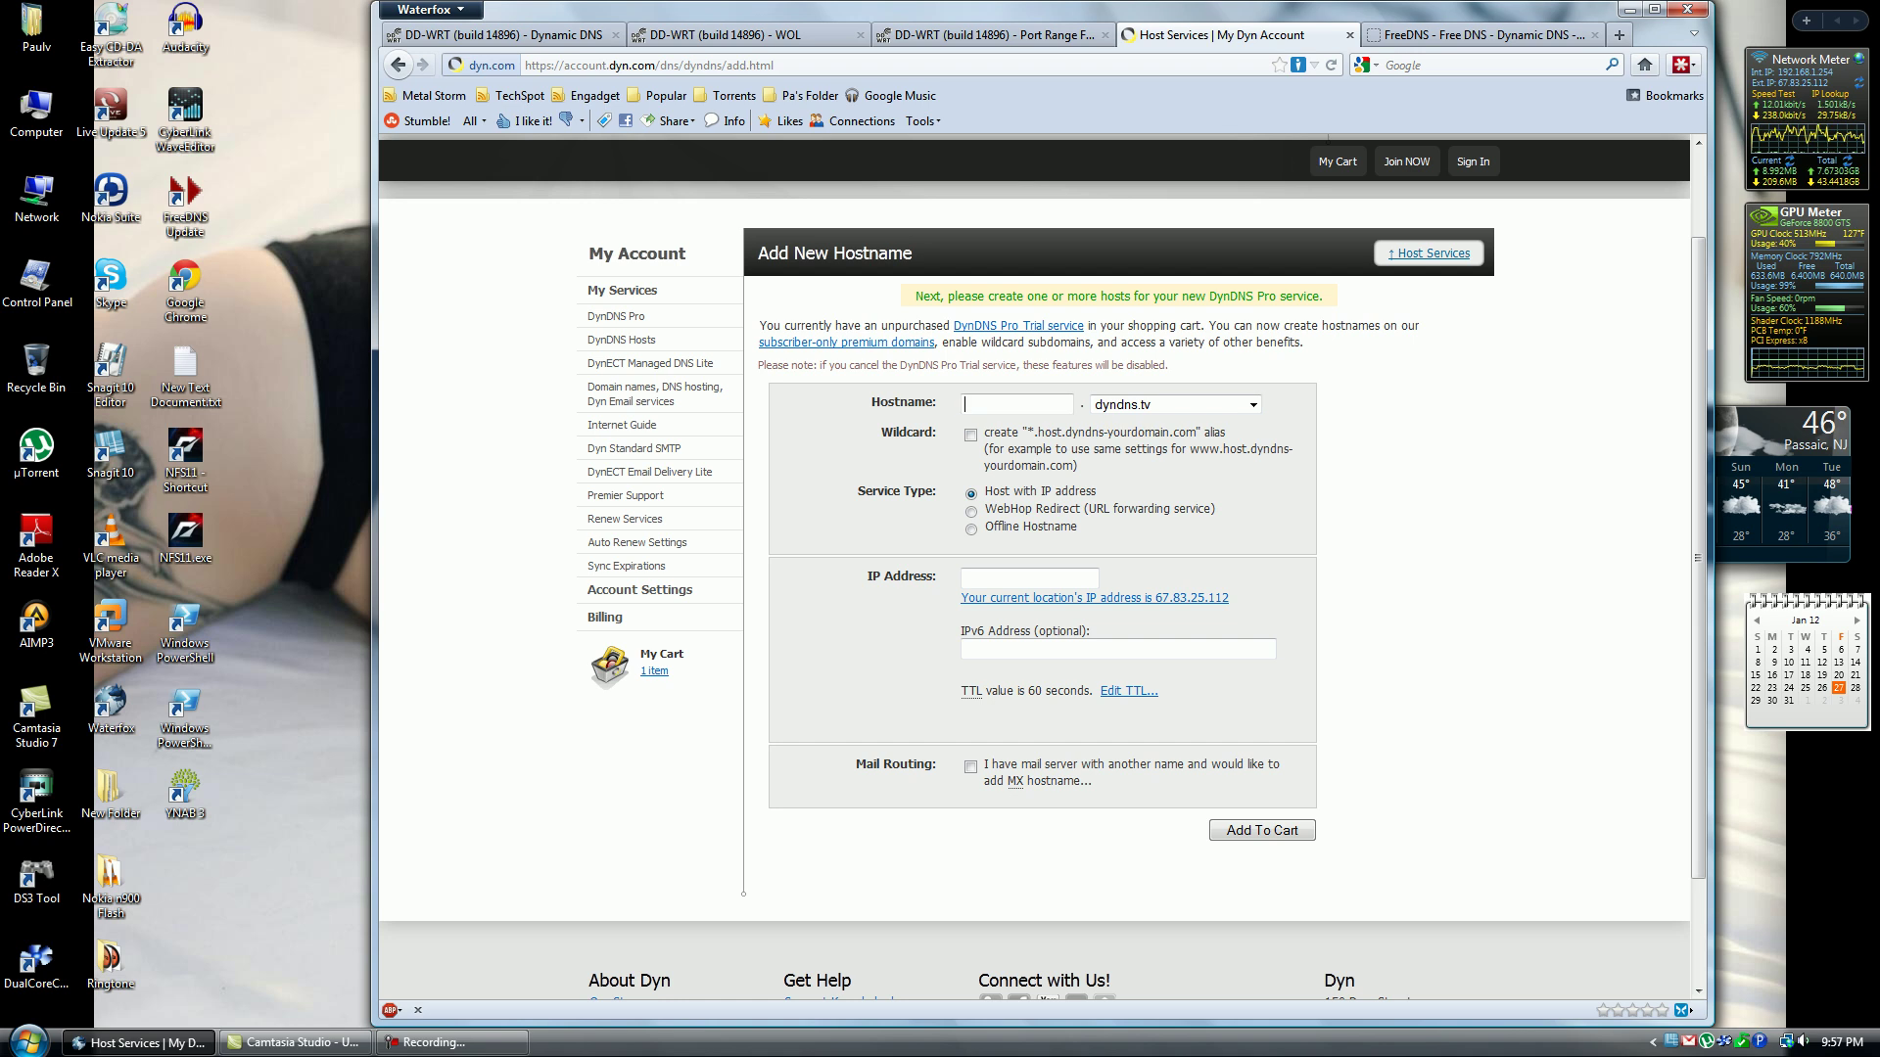
left_click(1254, 405)
scroll(1167, 564, "down", 6)
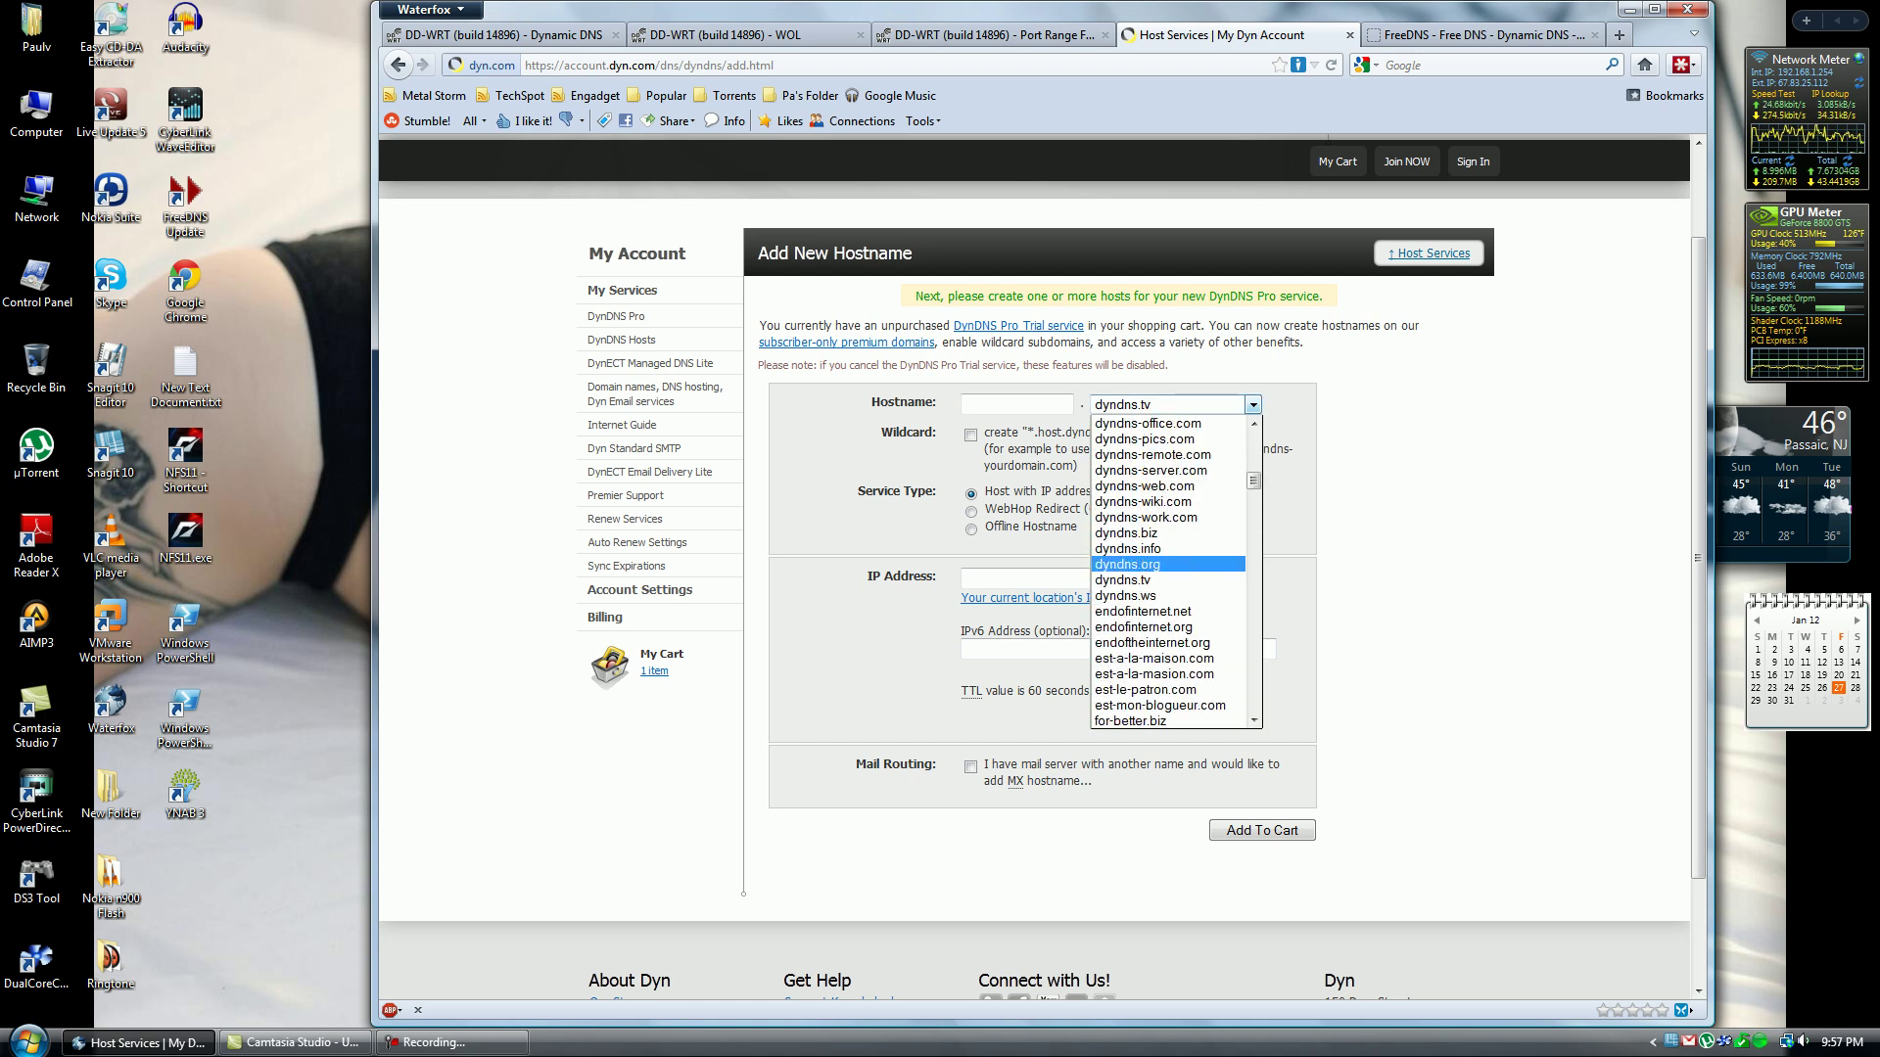
scroll(1167, 564, "down", 15)
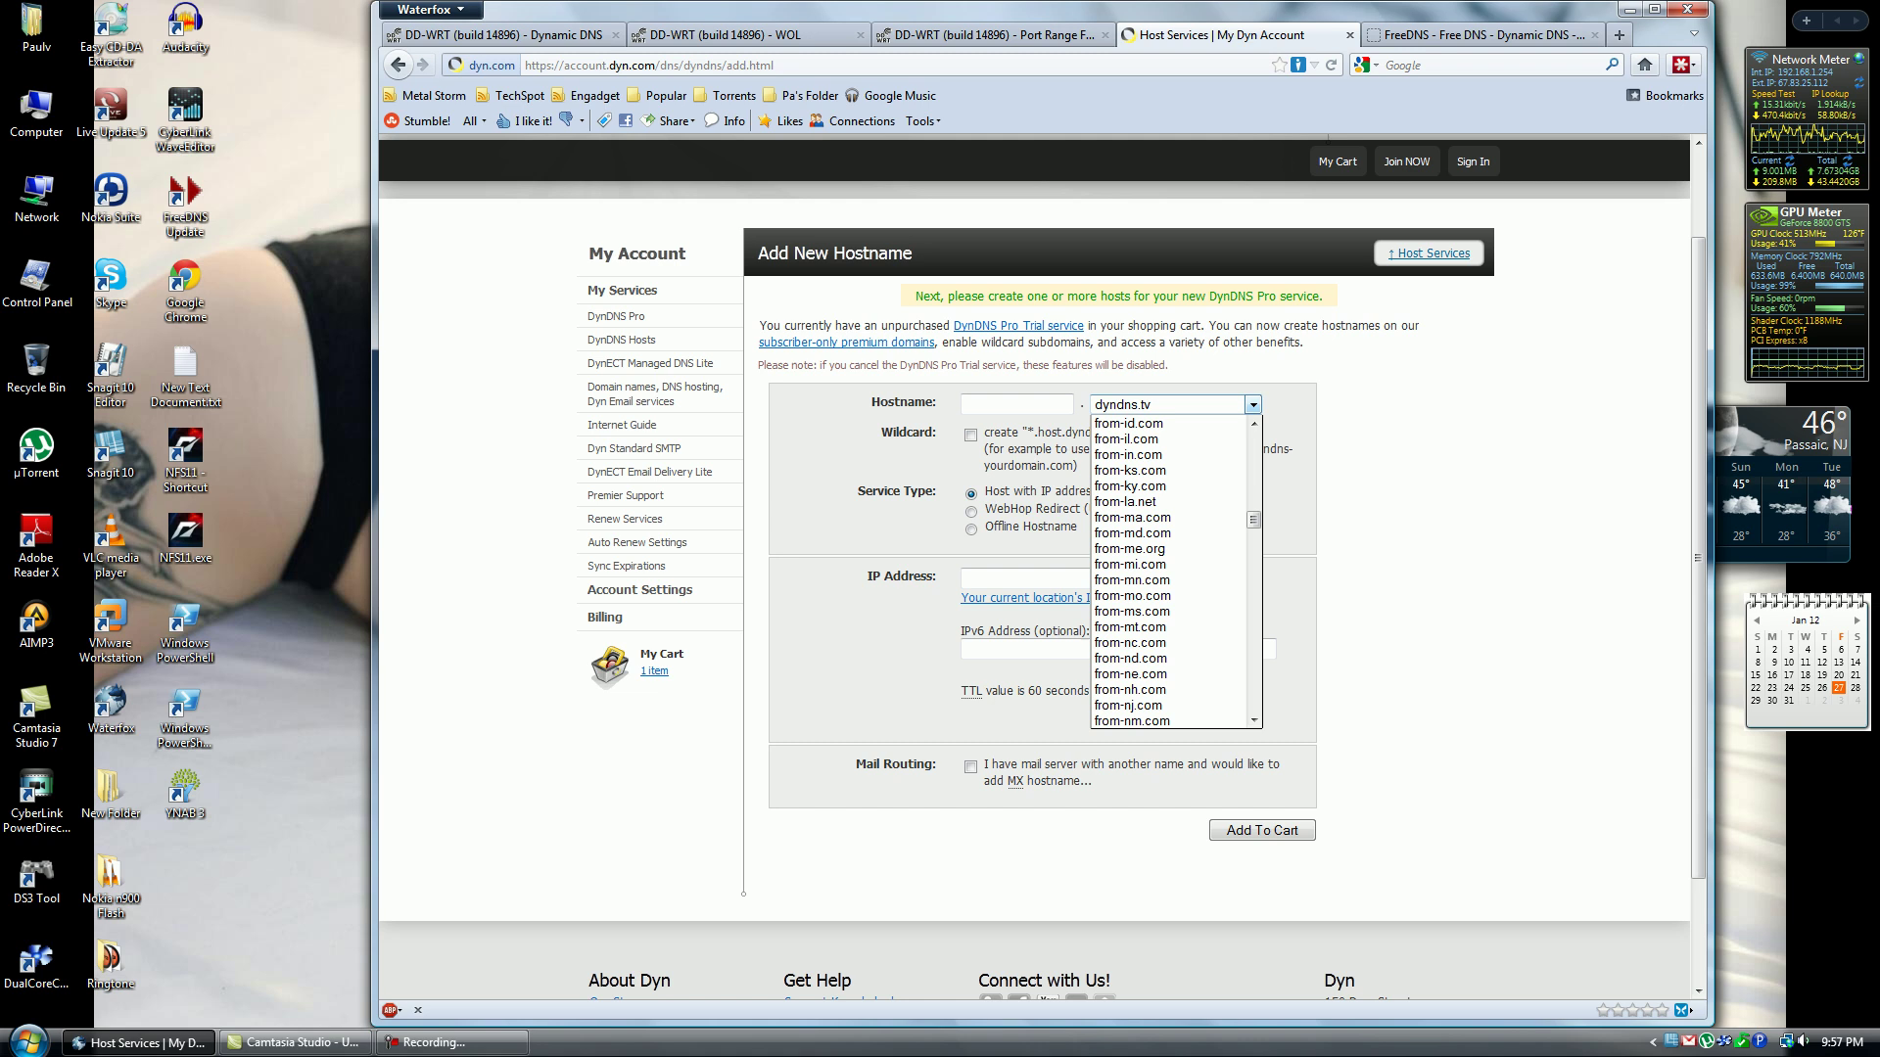
scroll(1167, 564, "down", 20)
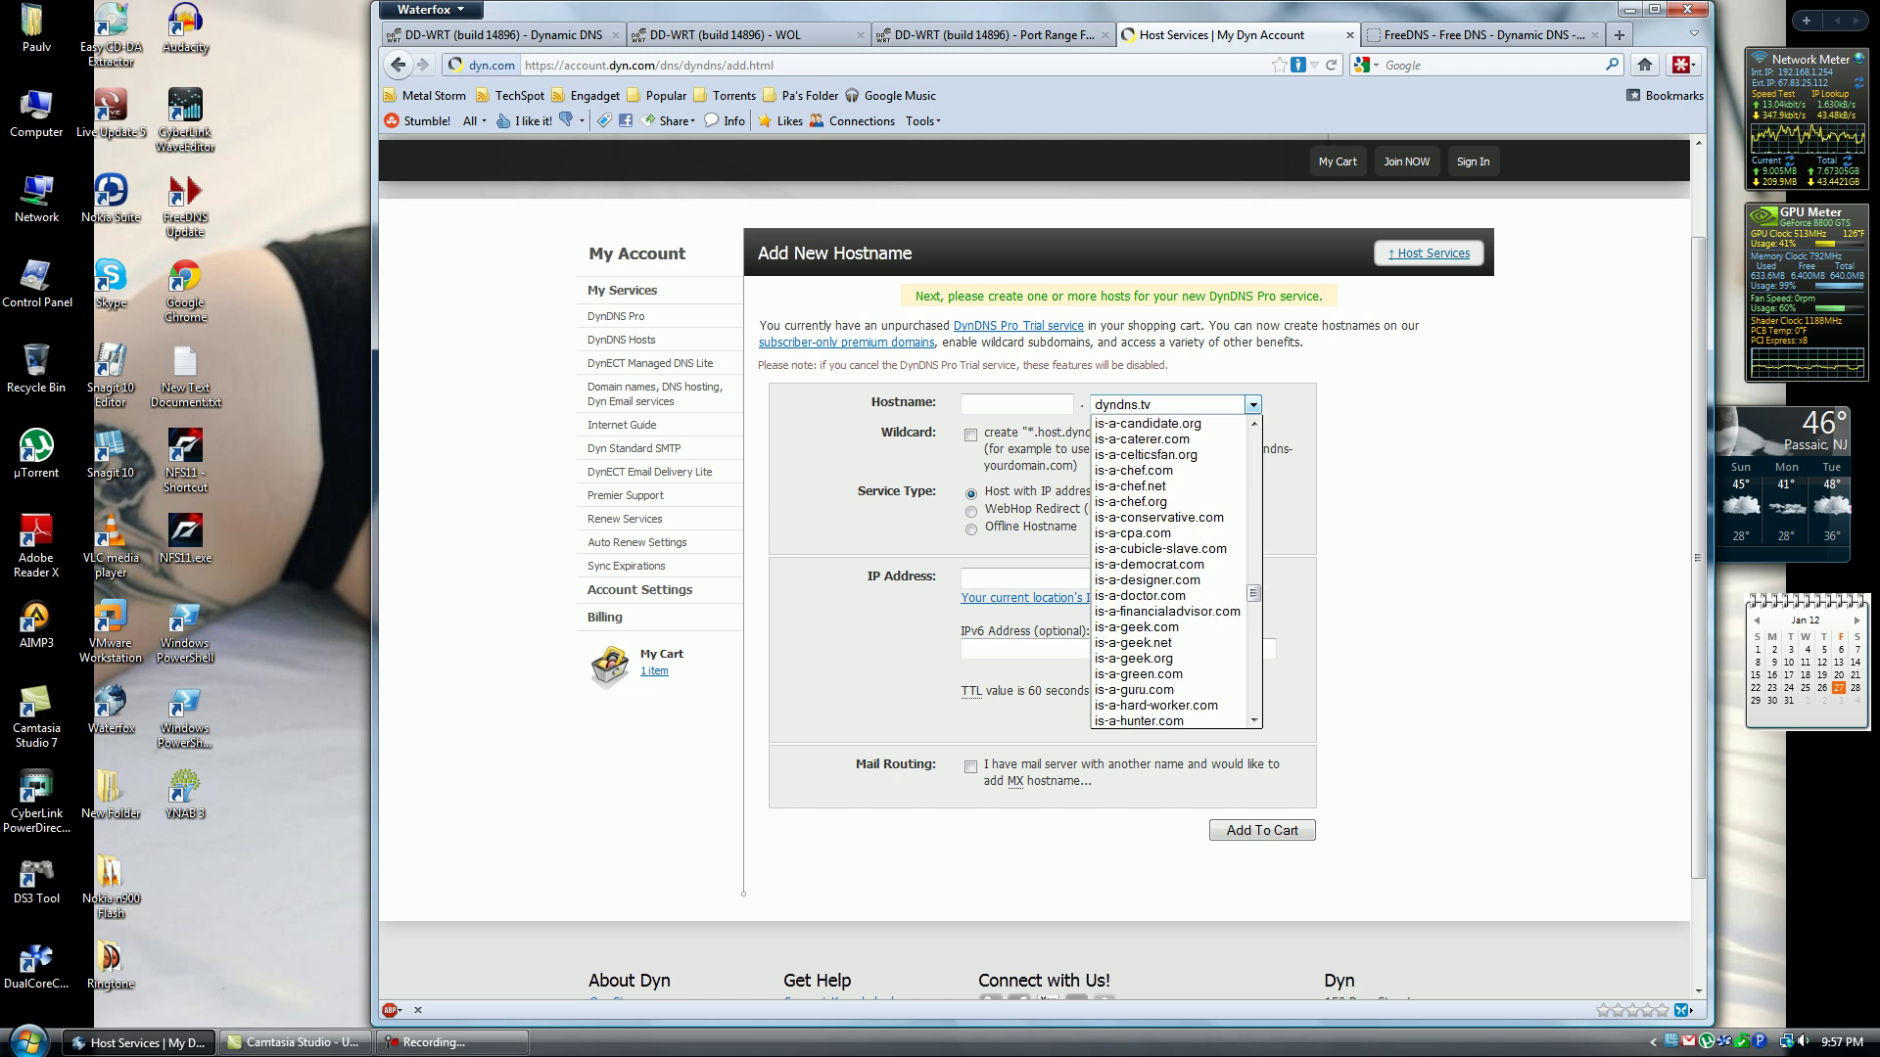
key("Escape")
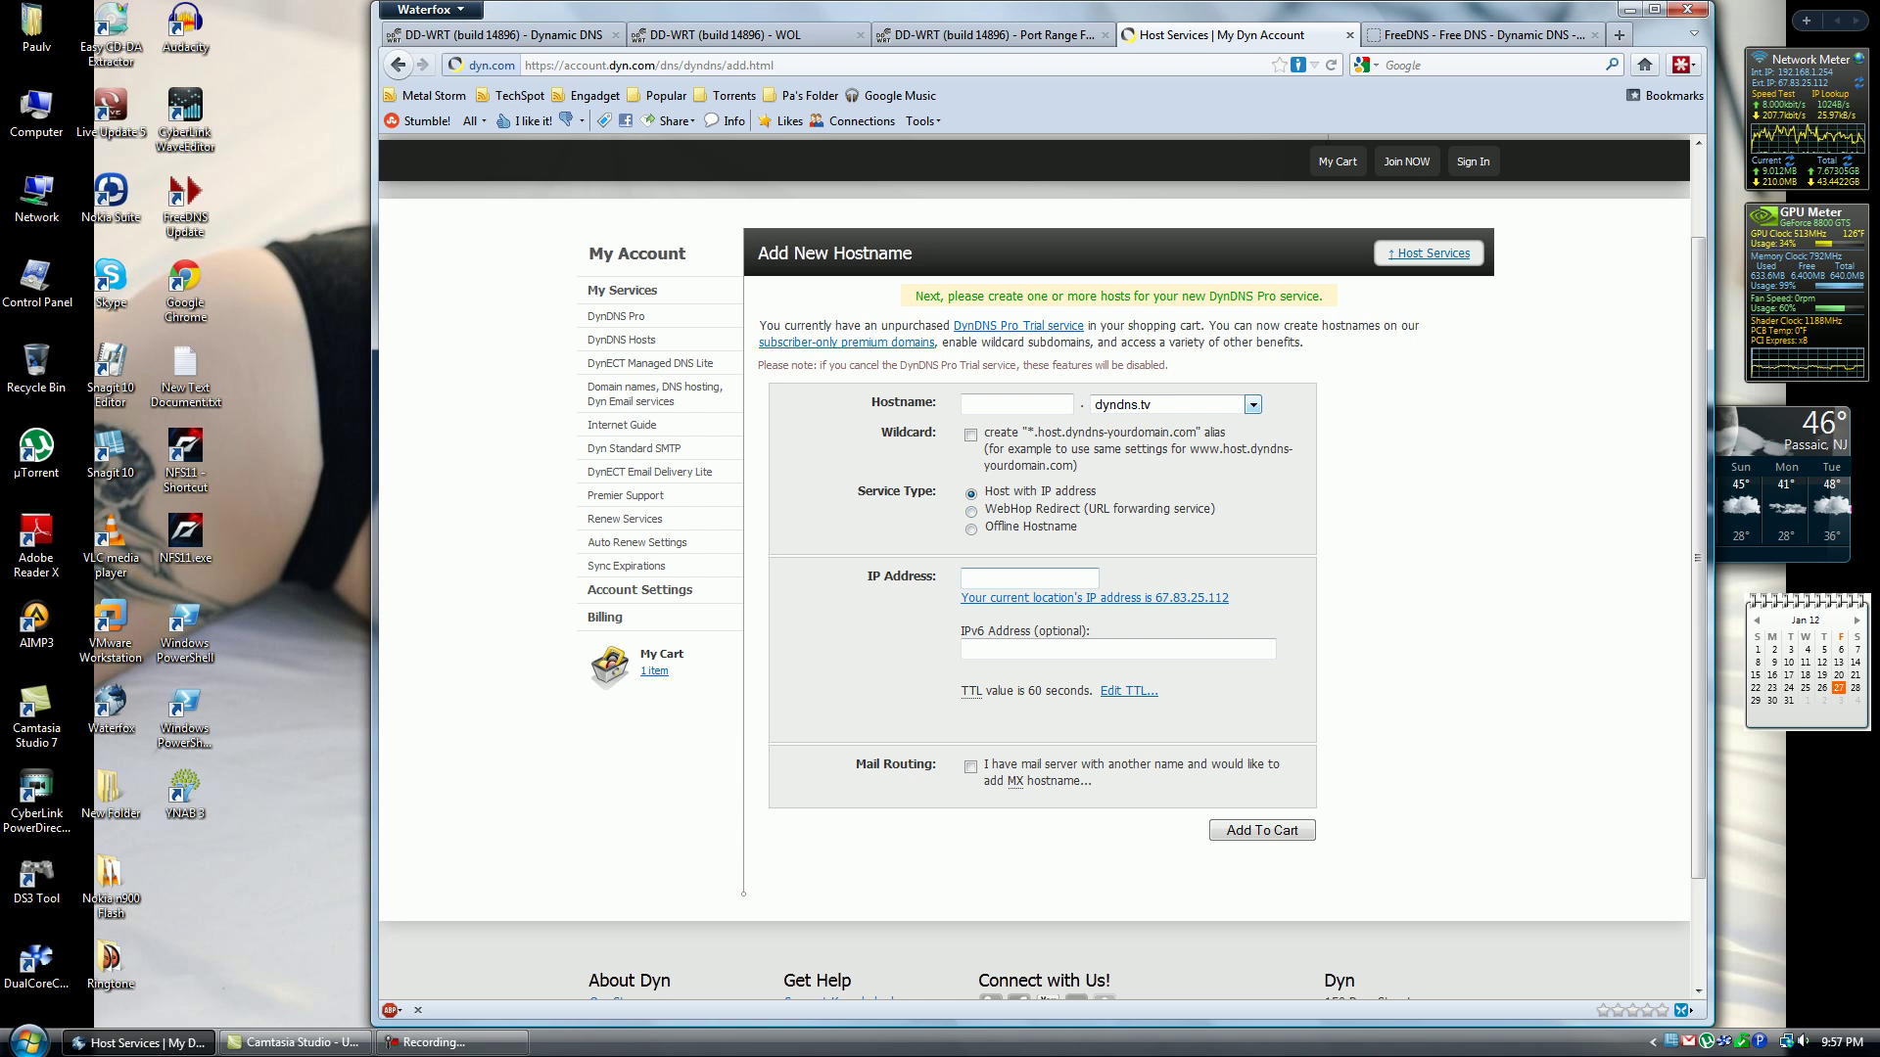
left_click(1028, 578)
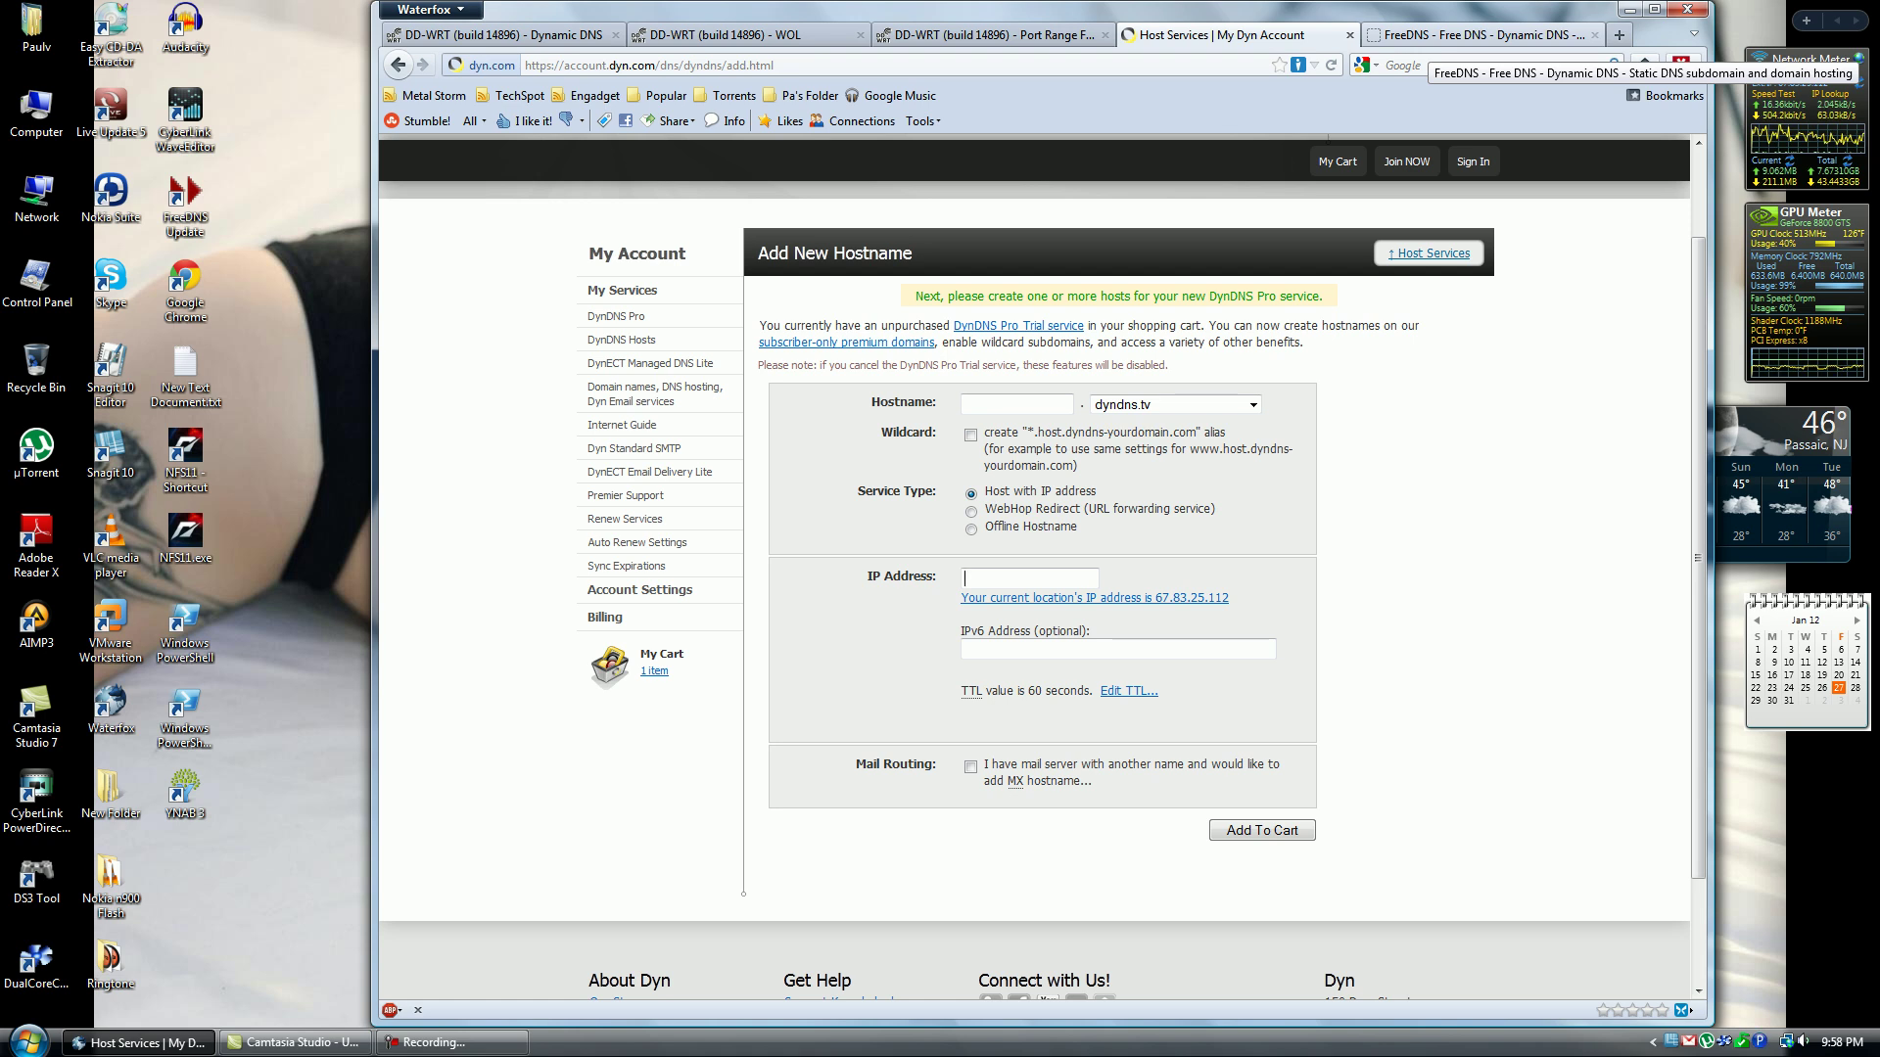
Switch to the FreeDNS afraid.org home page and skim it from bottom to top
left_click(1431, 35)
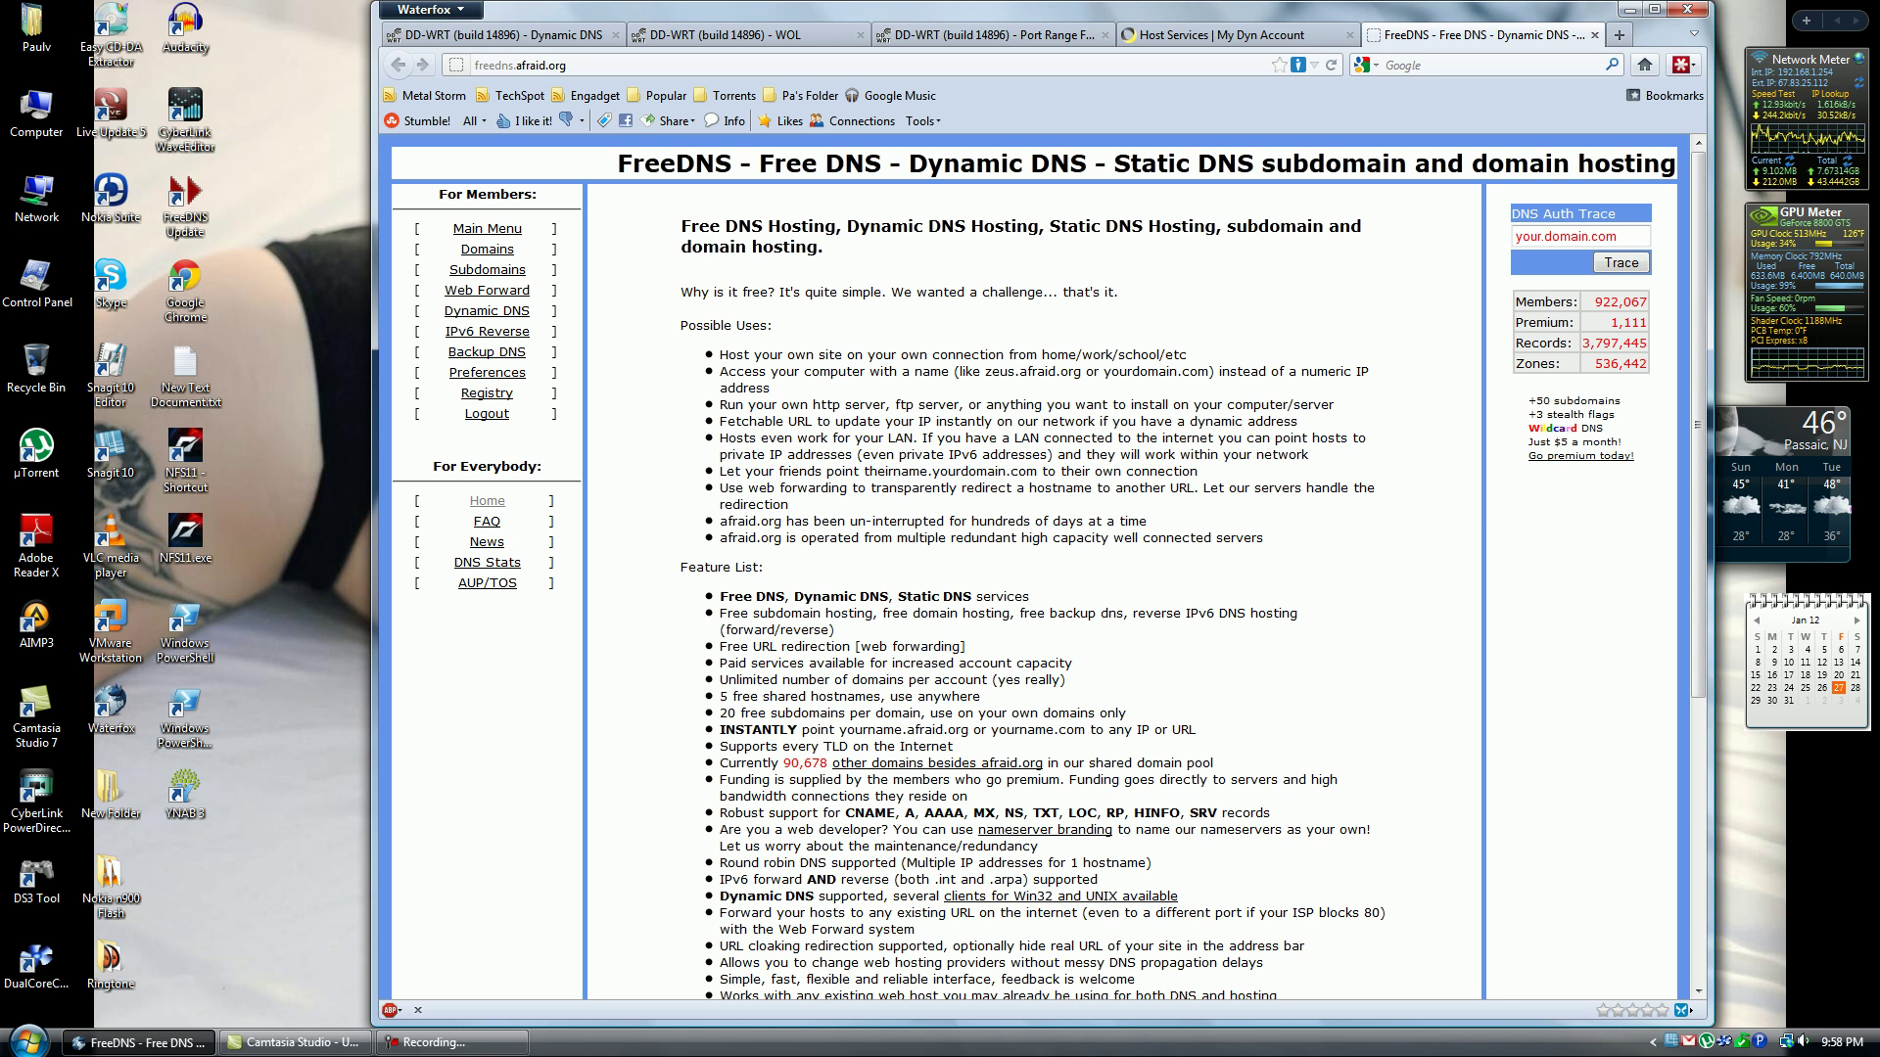
key("End")
key("Home")
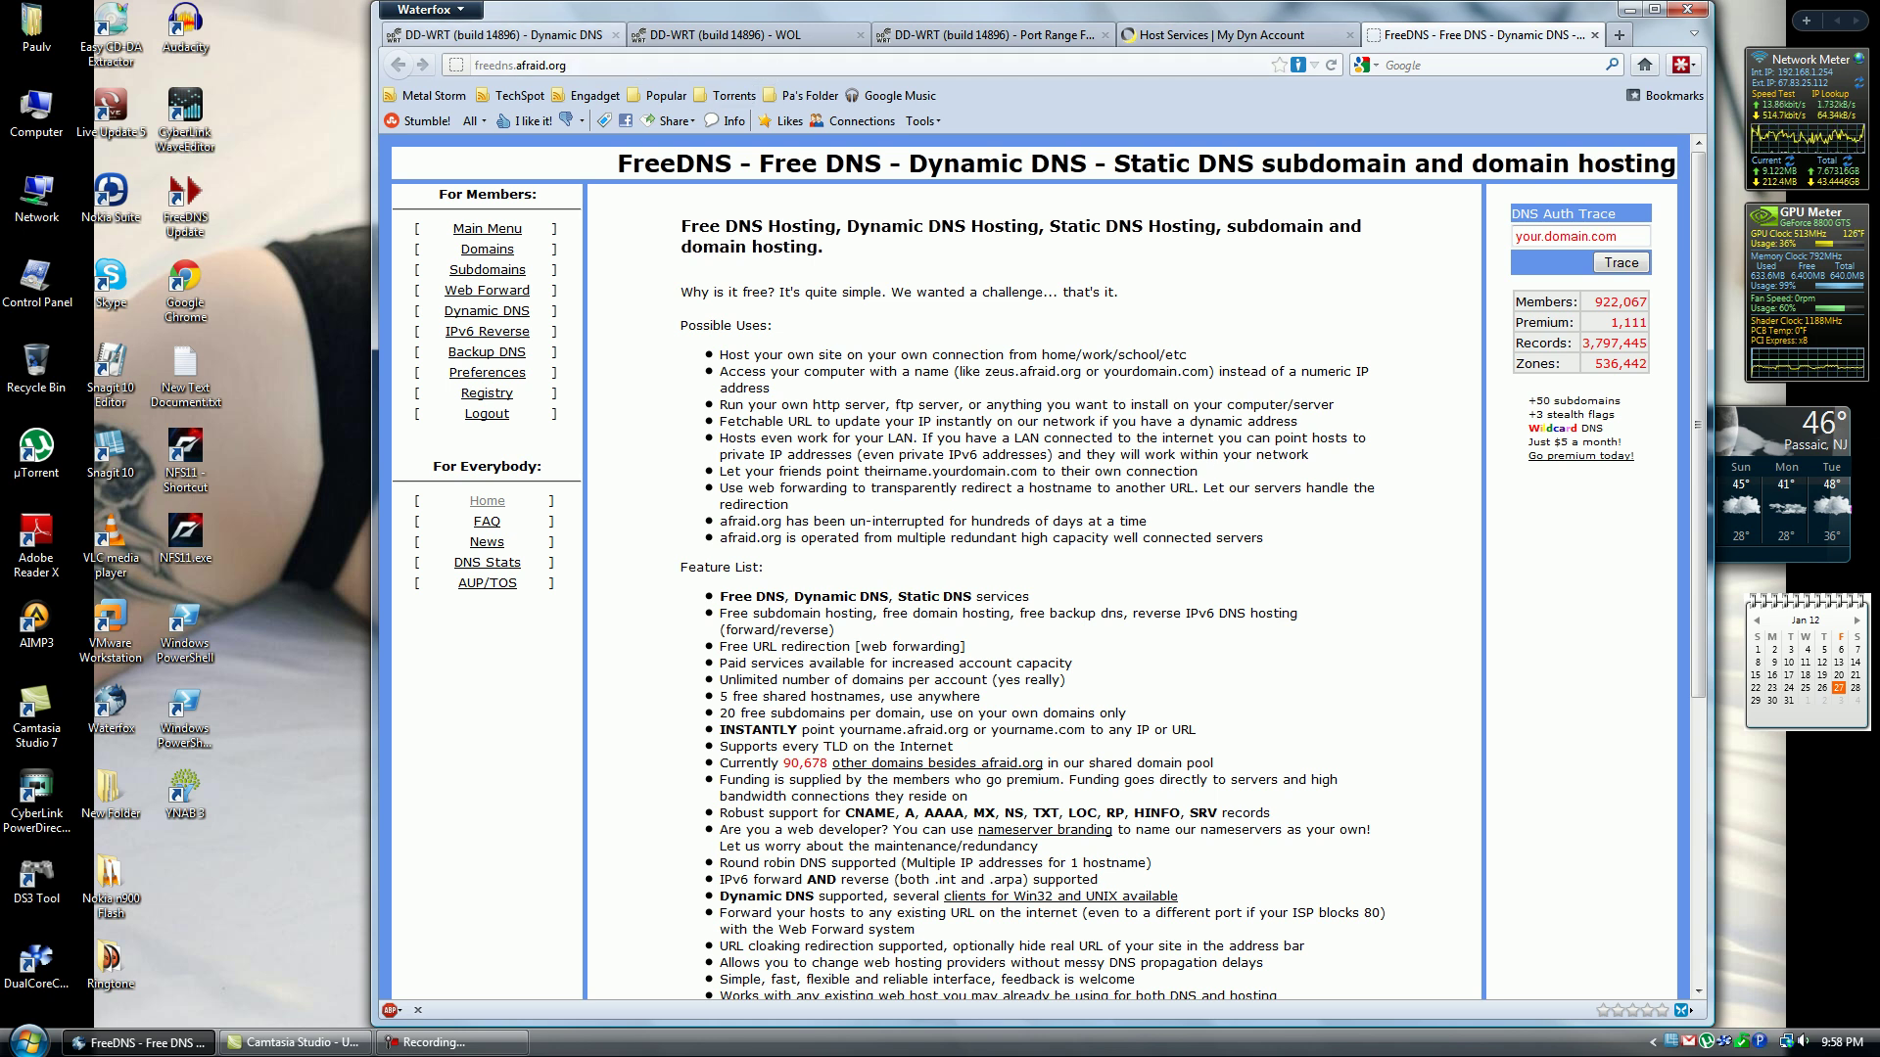
Return to DD-WRT's Dynamic DNS page and check the DDNS Service list, keeping DynDNS.org
left_click(563, 39)
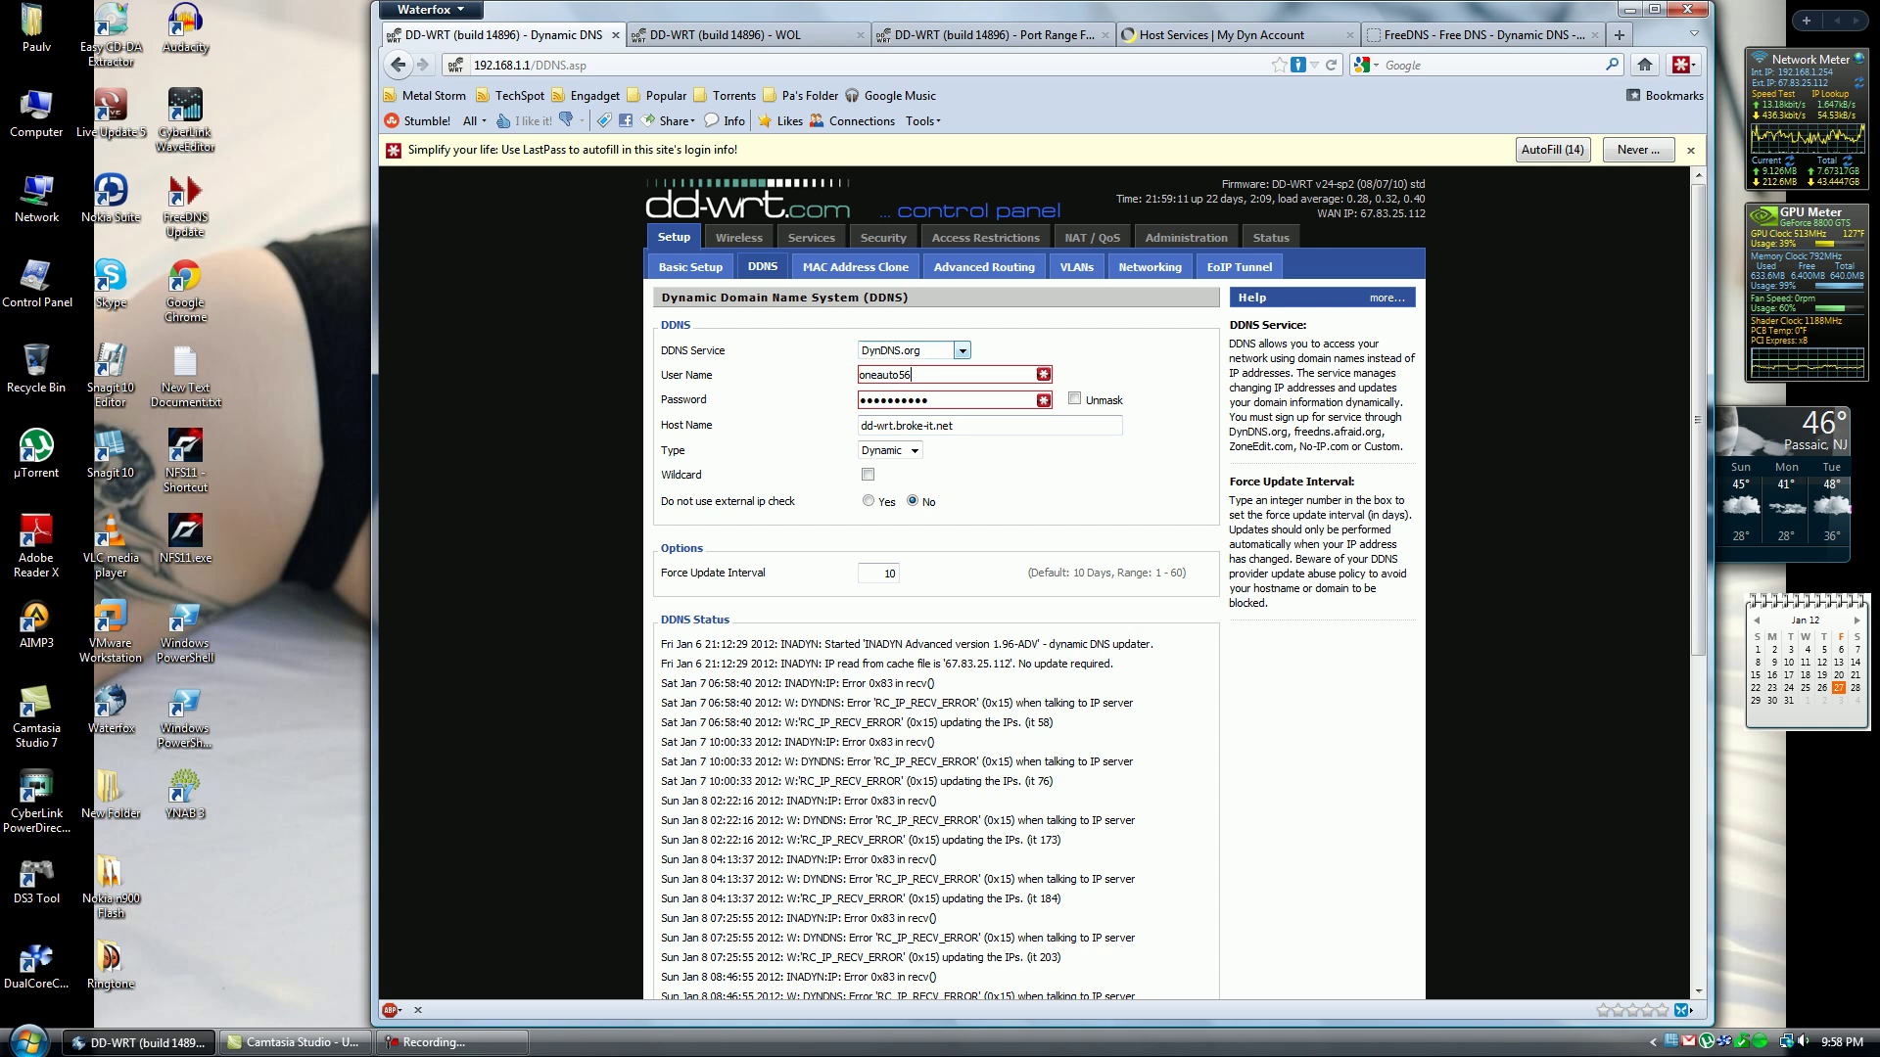
left_click(912, 375)
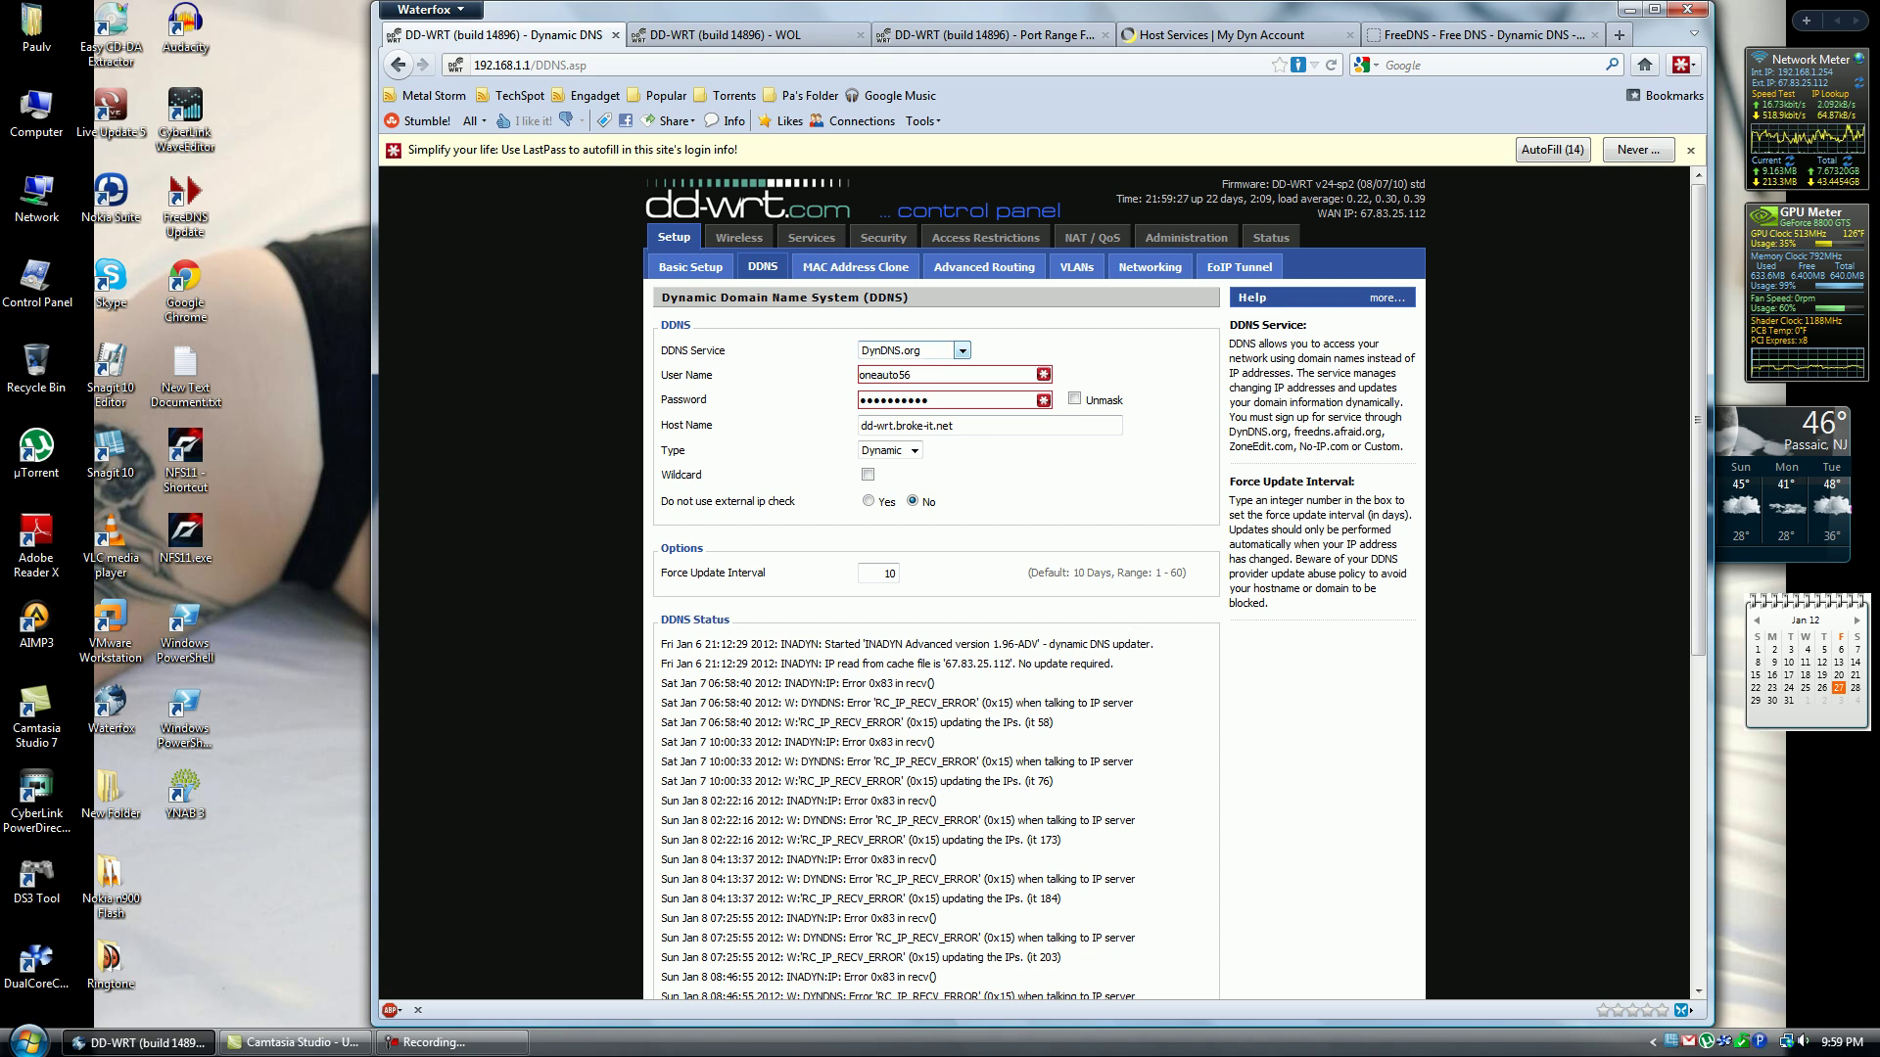
left_click(962, 350)
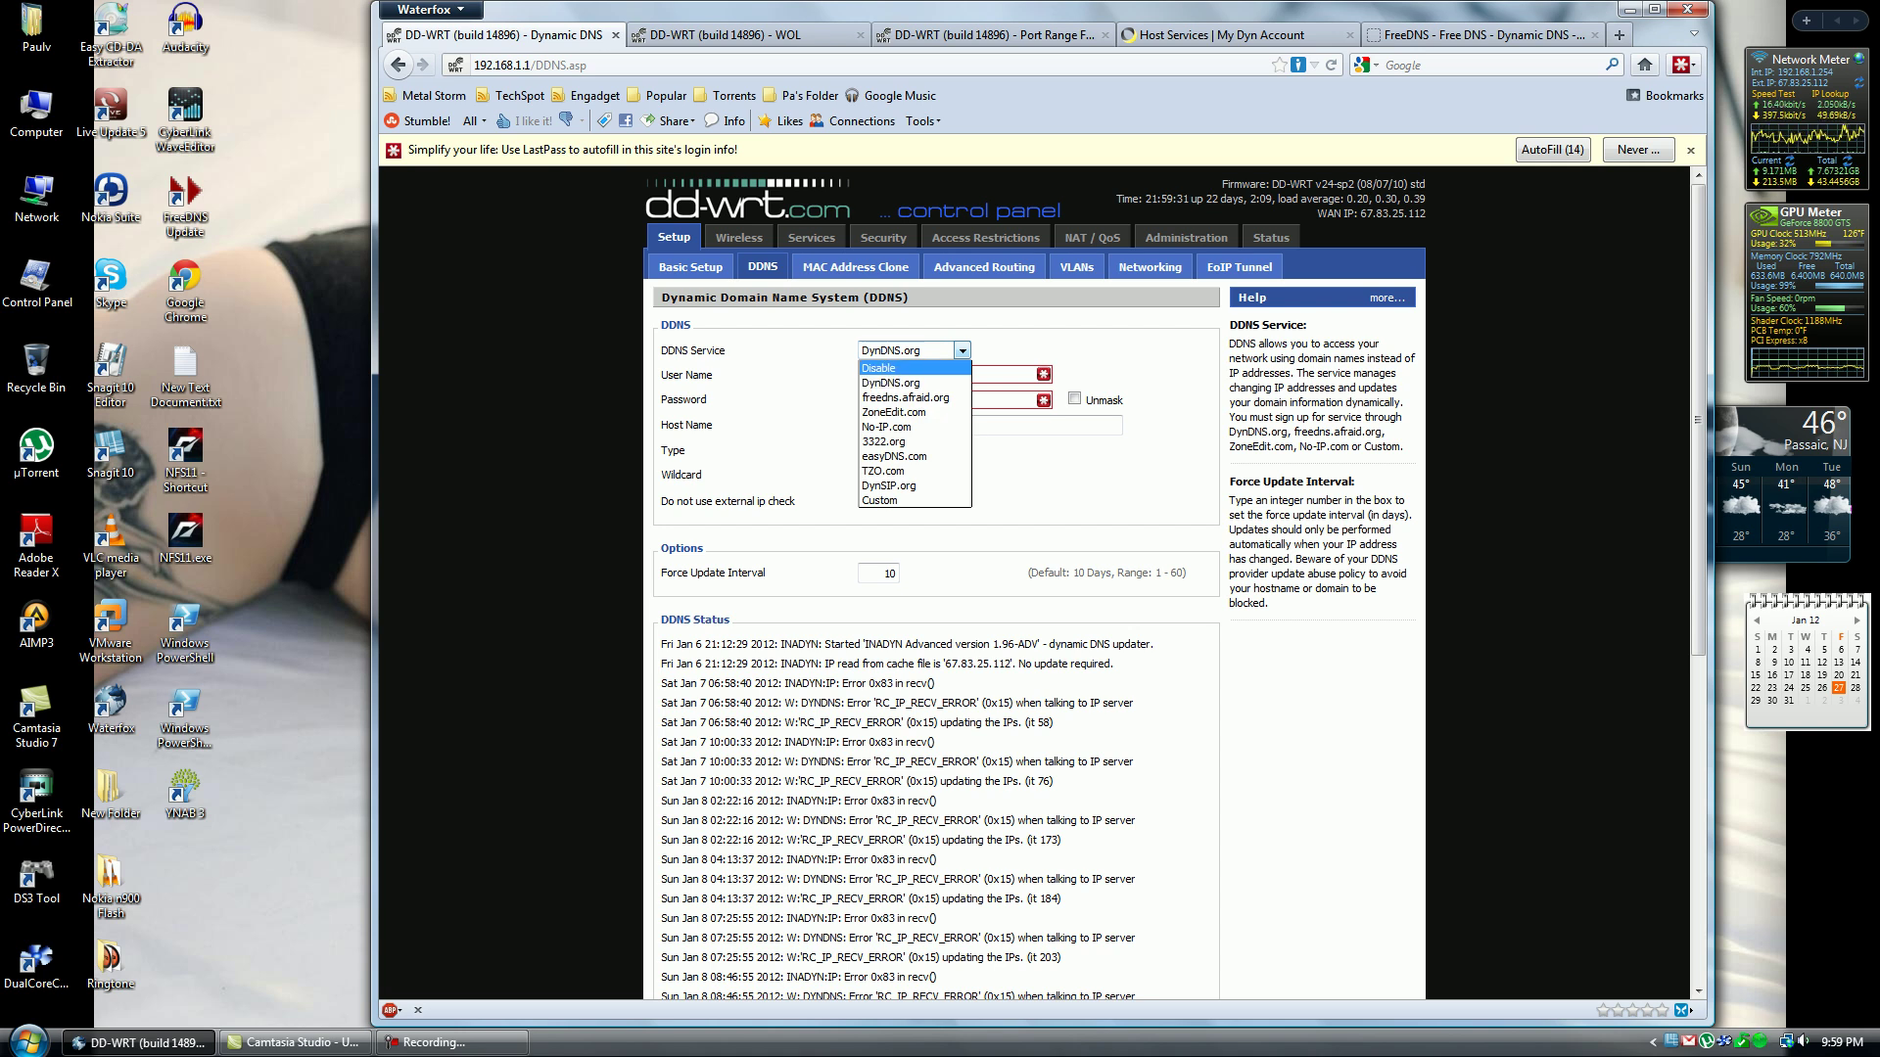
key("Return")
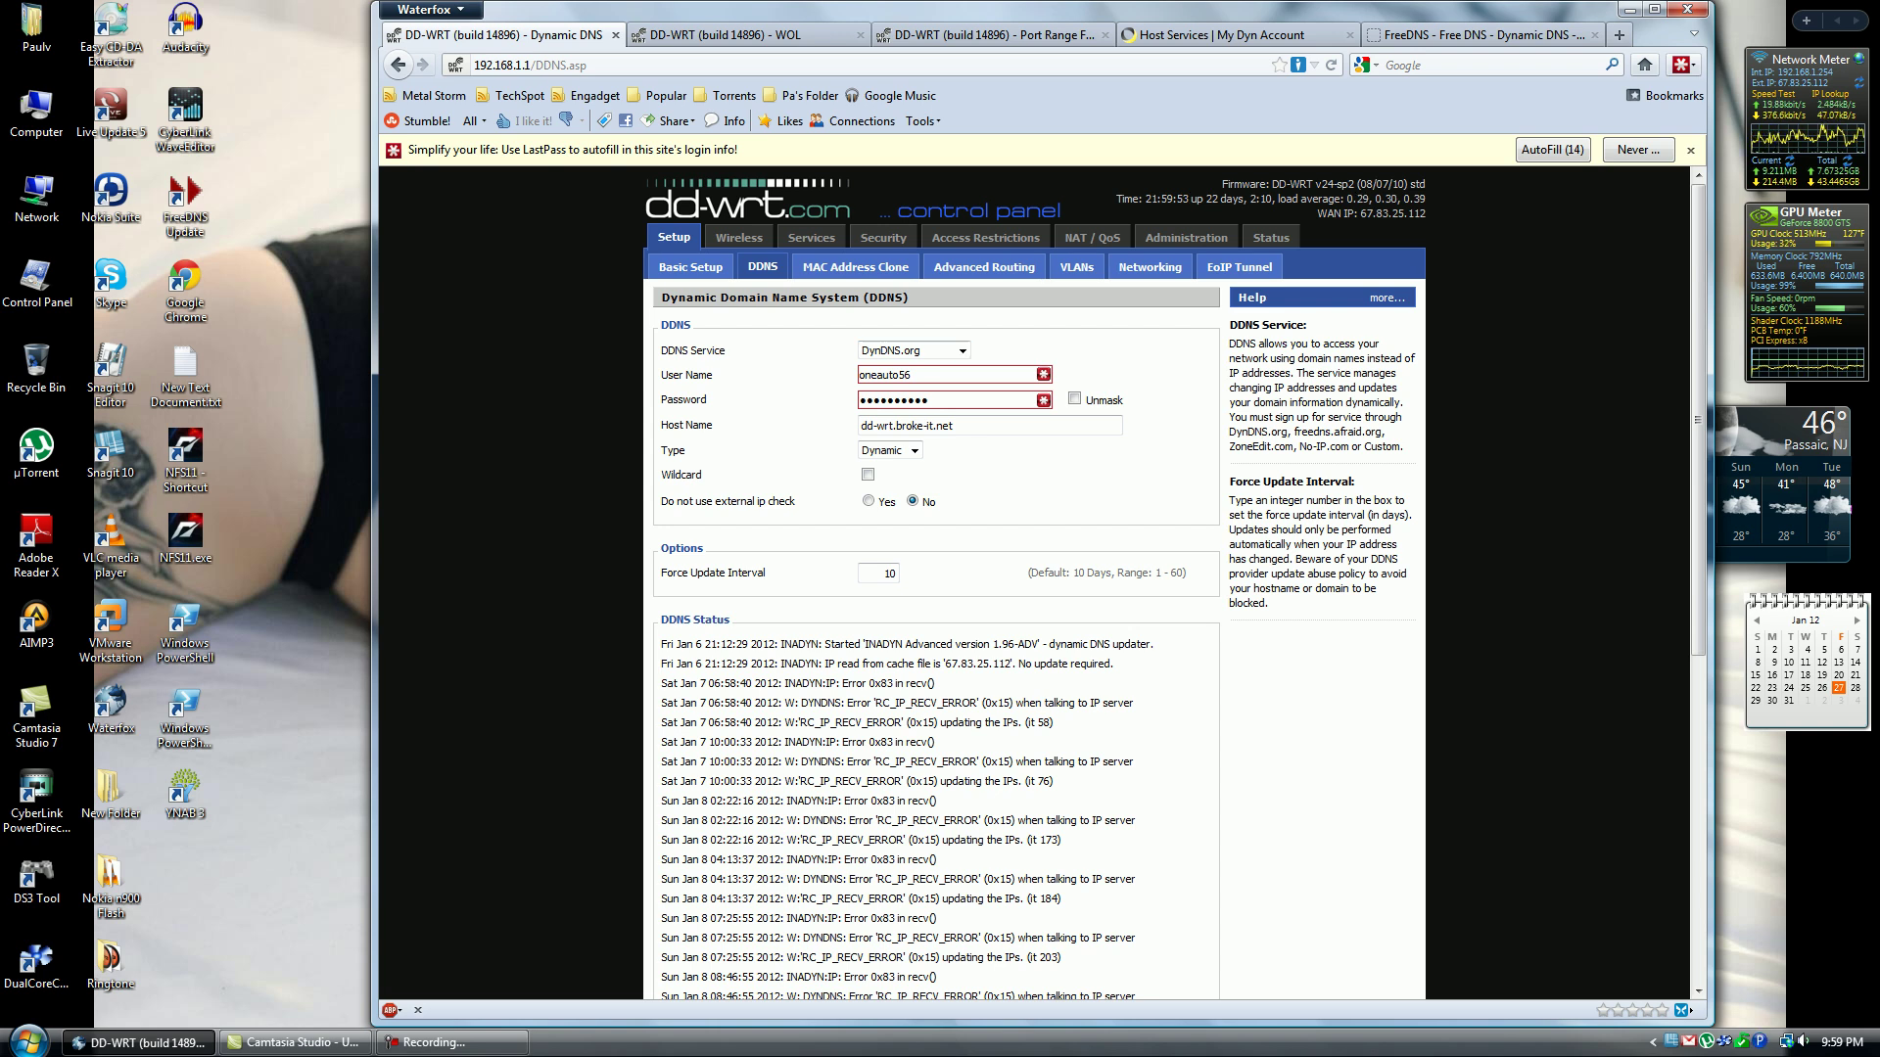
left_click(912, 351)
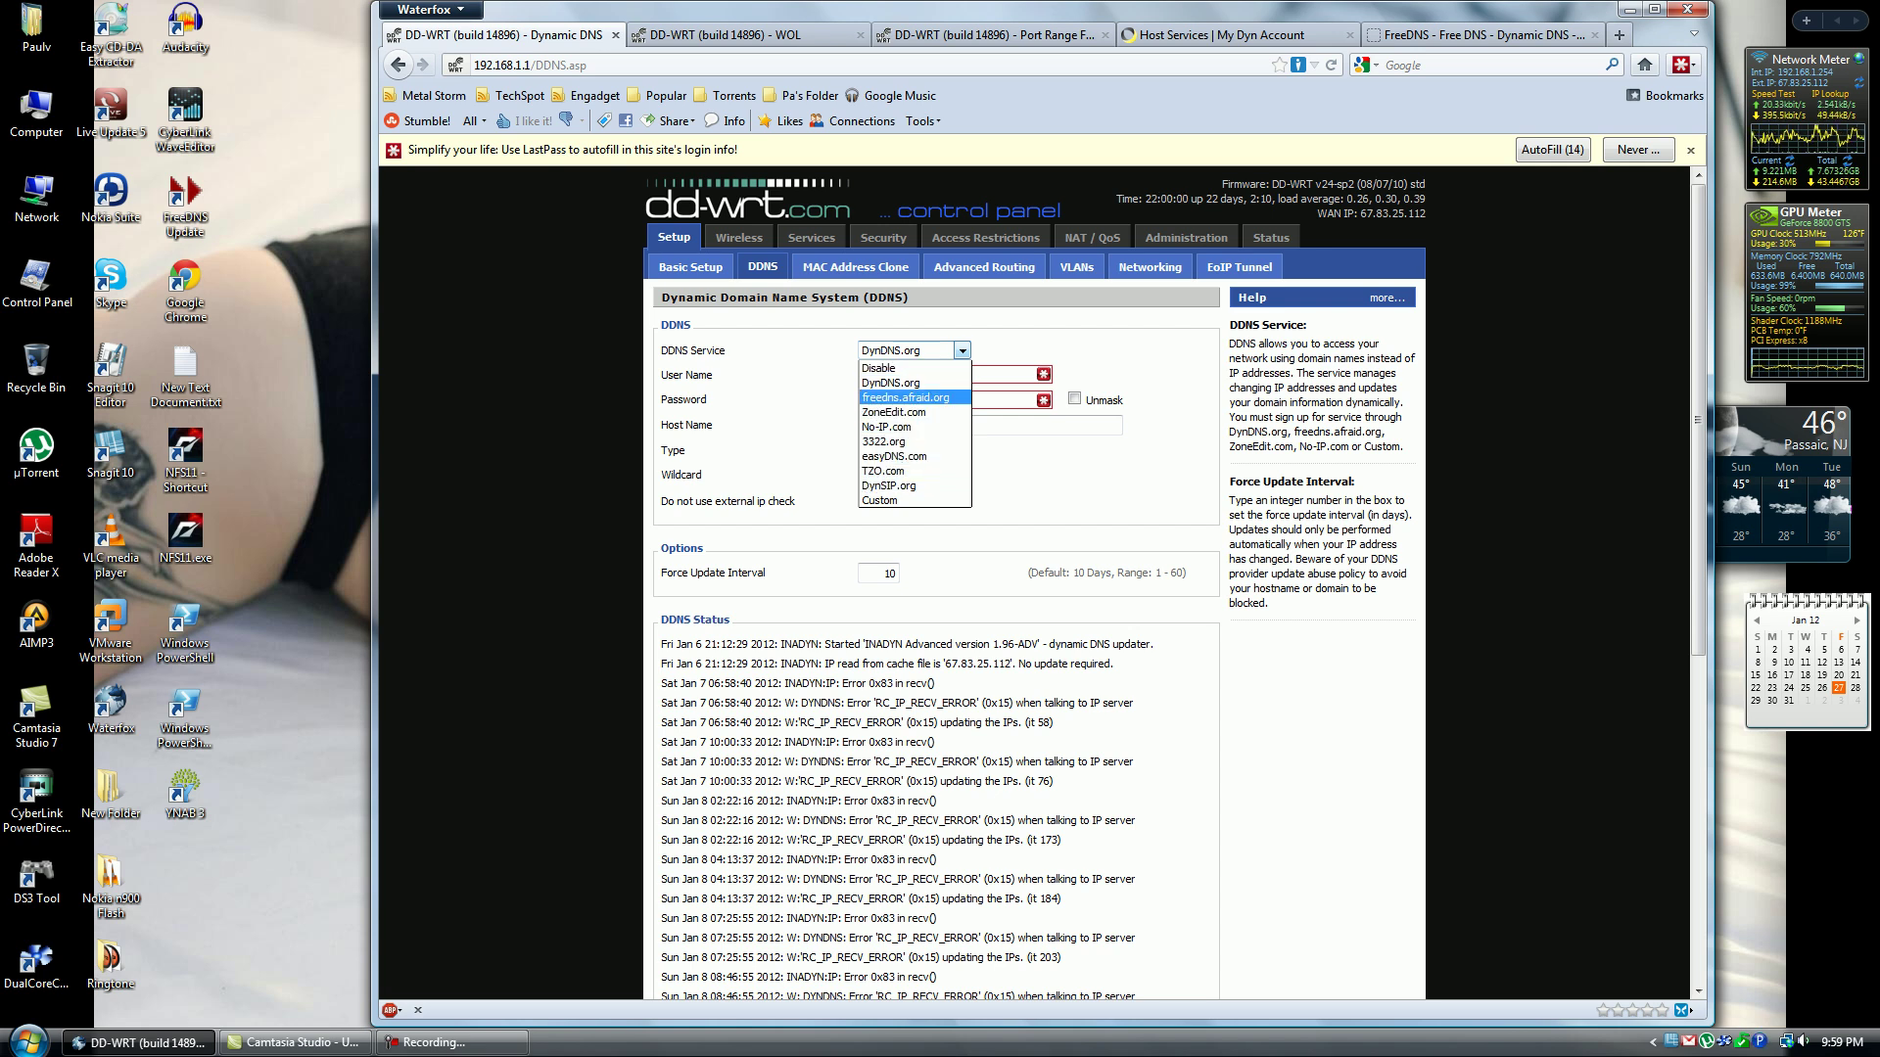
key("Escape")
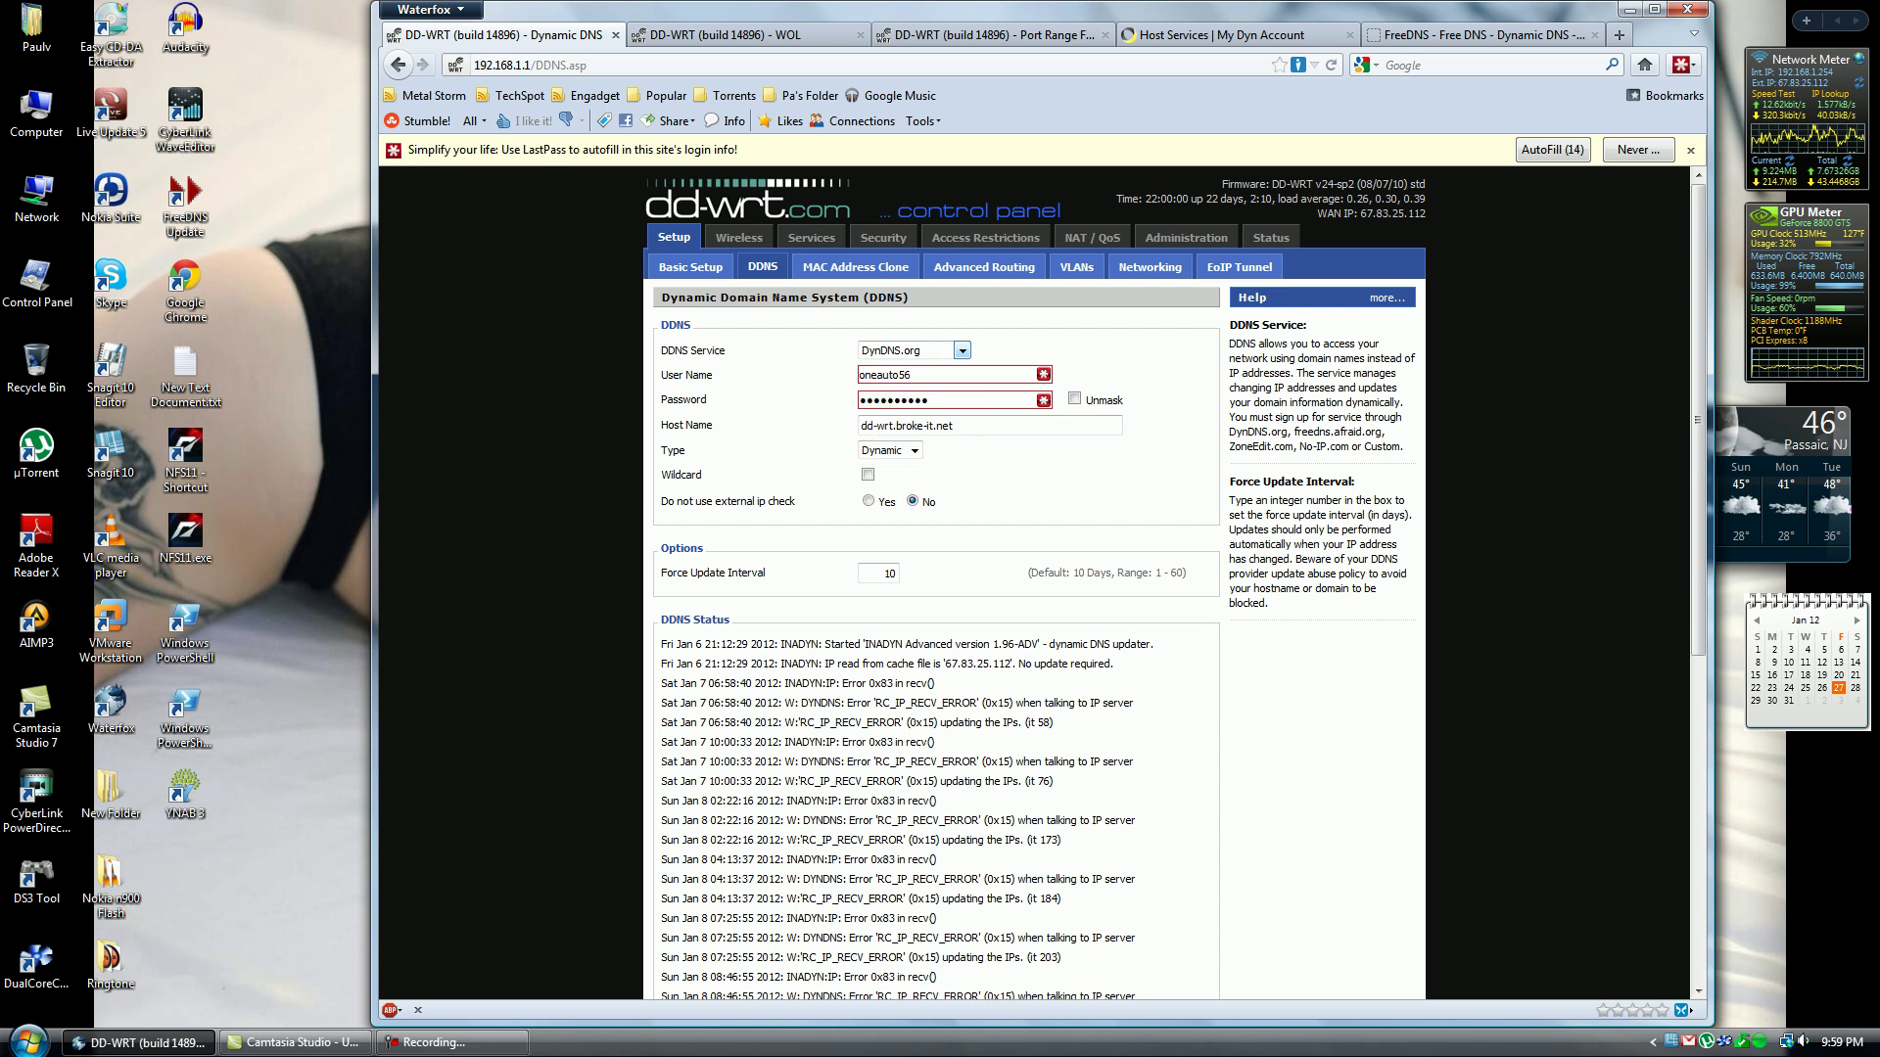